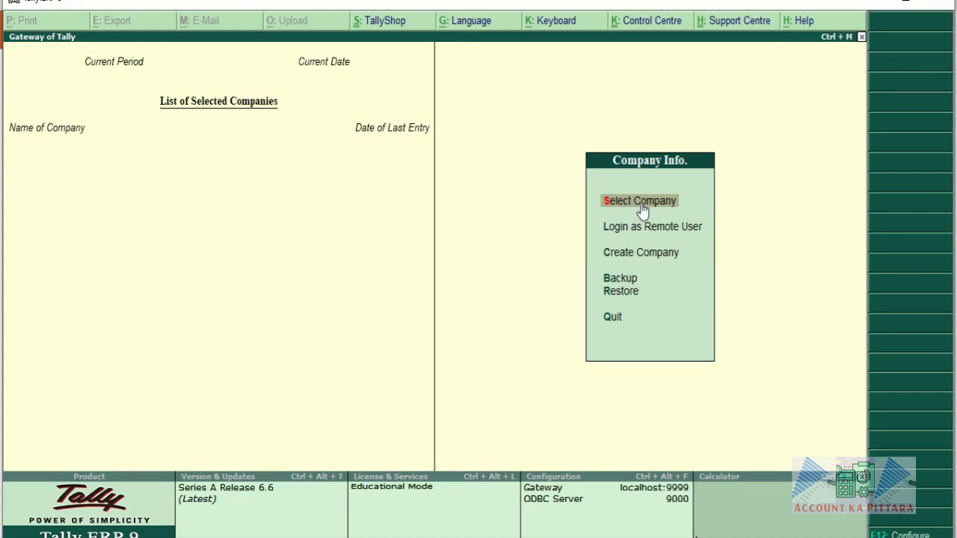
Step: Open the encrypted company numbered 10009 by entering its TallyVault password
click(640, 200)
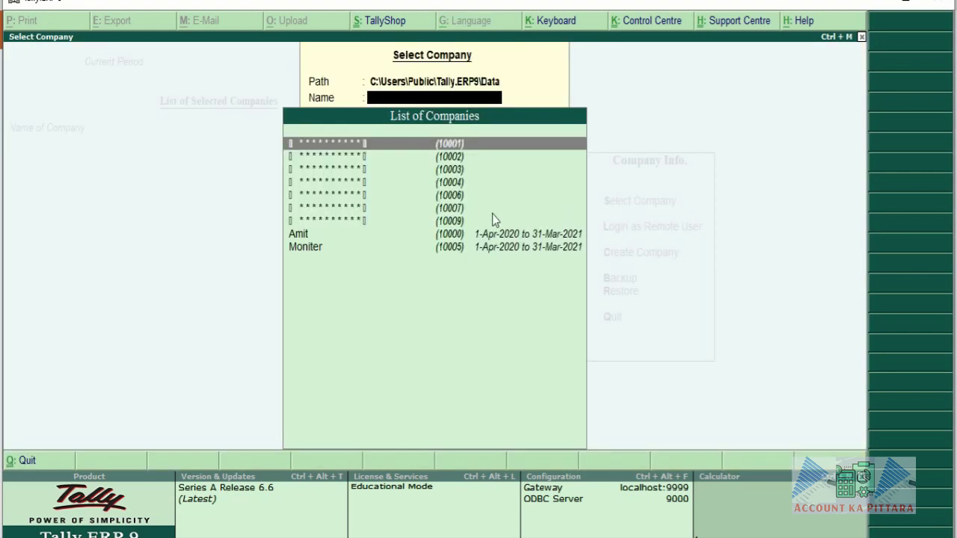
click(446, 222)
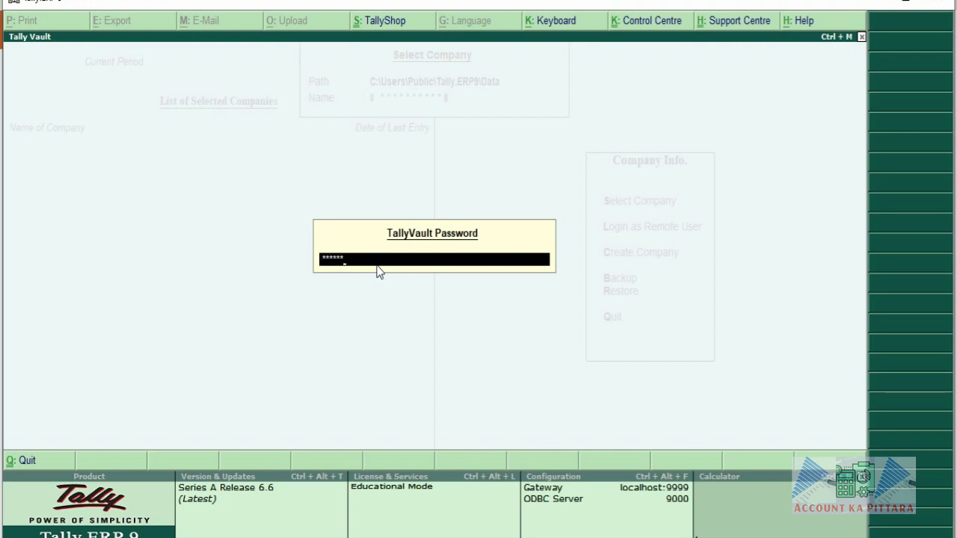
key(Return)
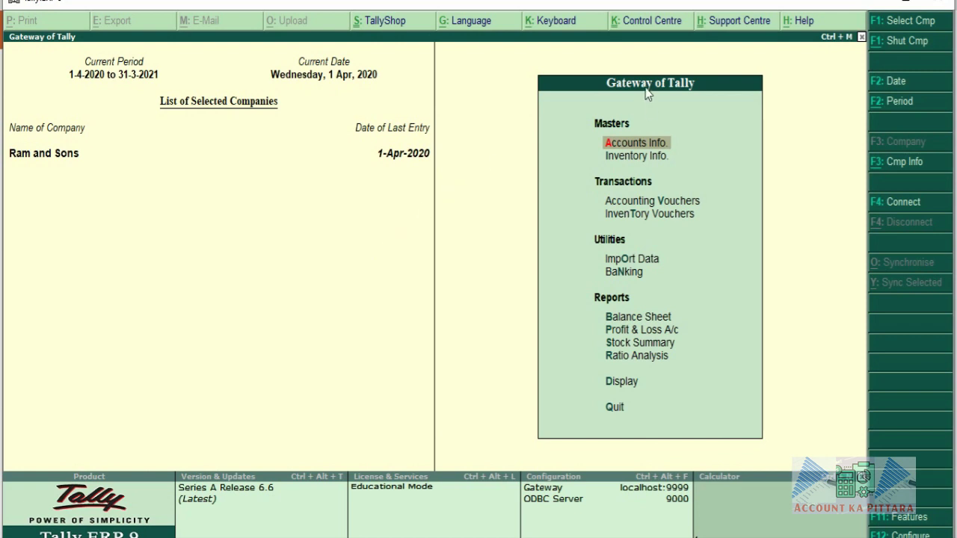
Step: Start an accounting voucher entry and set the voucher date to 2-4-2020
click(636, 207)
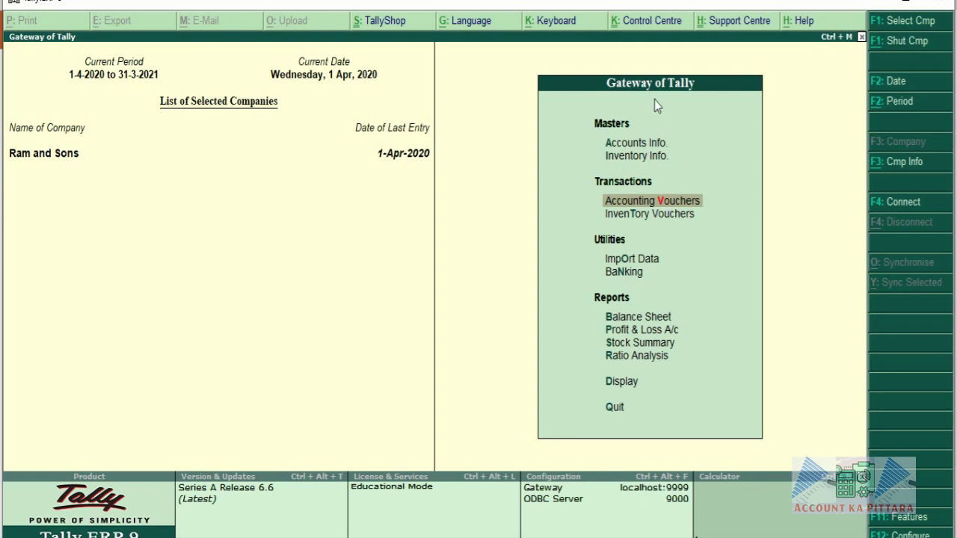
click(653, 204)
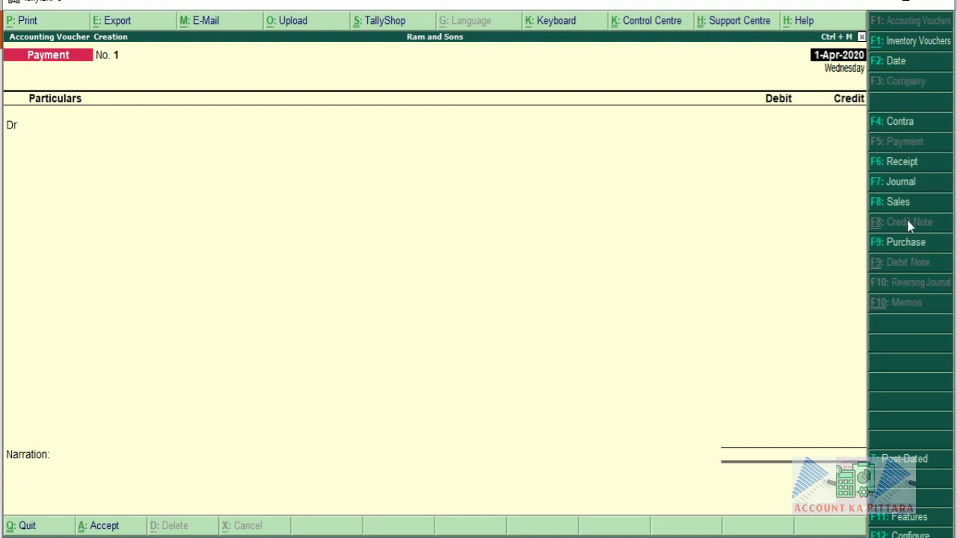
click(890, 65)
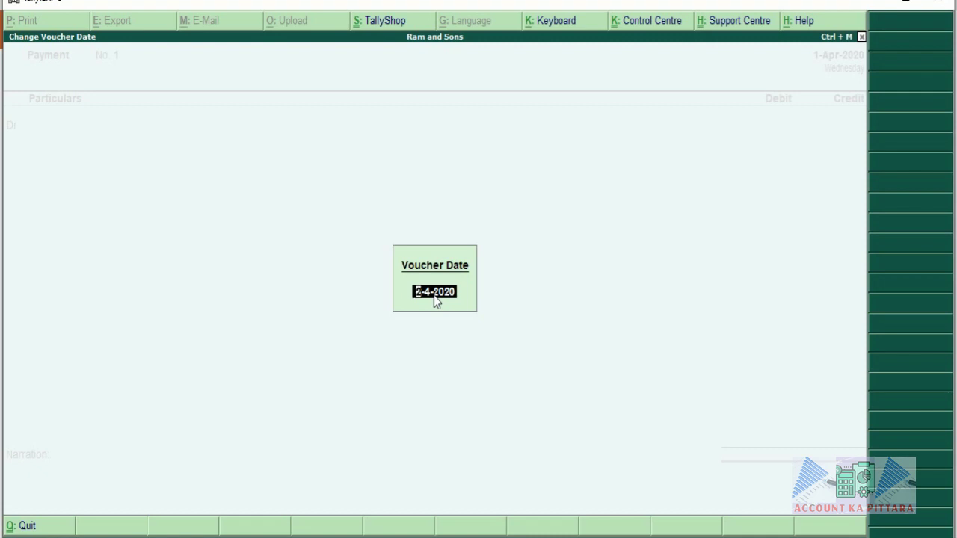
key(Return)
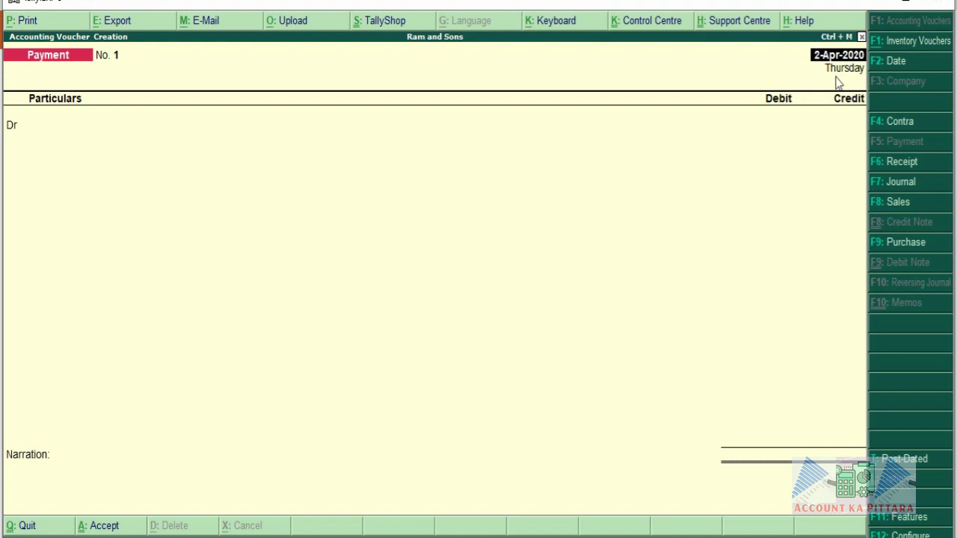
Step: Start a contra voucher and credit the Cash ledger with 5000
click(905, 125)
click(39, 131)
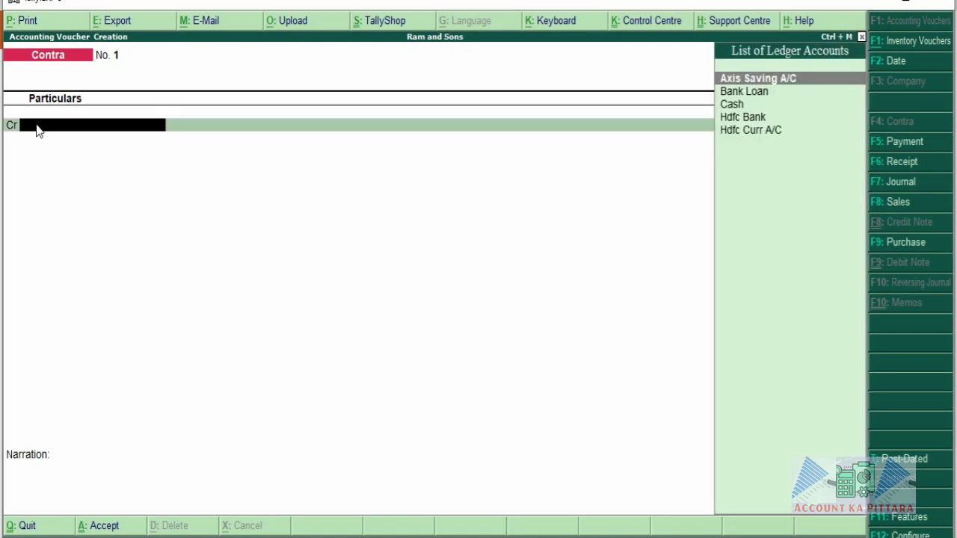
key(Down)
key(Down)
key(Return)
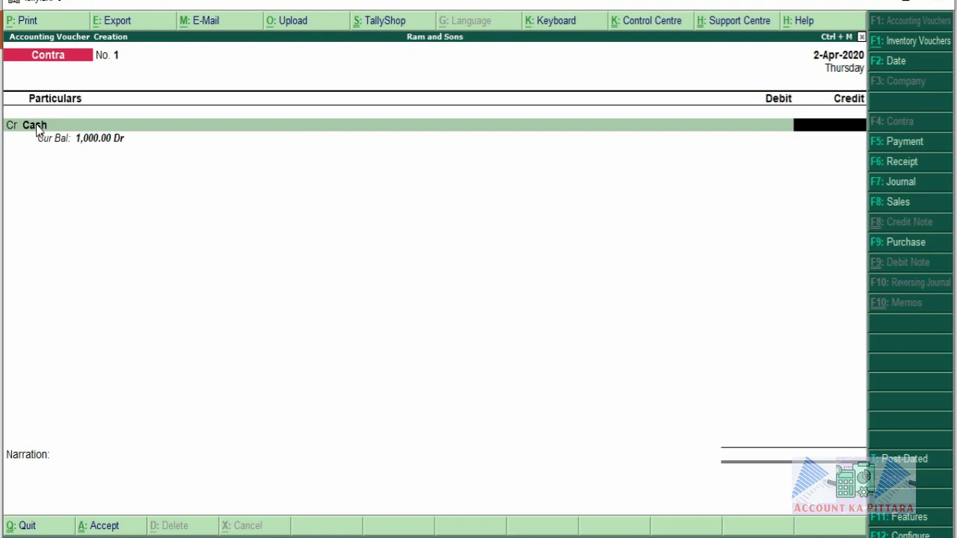
text(5000)
key(Return)
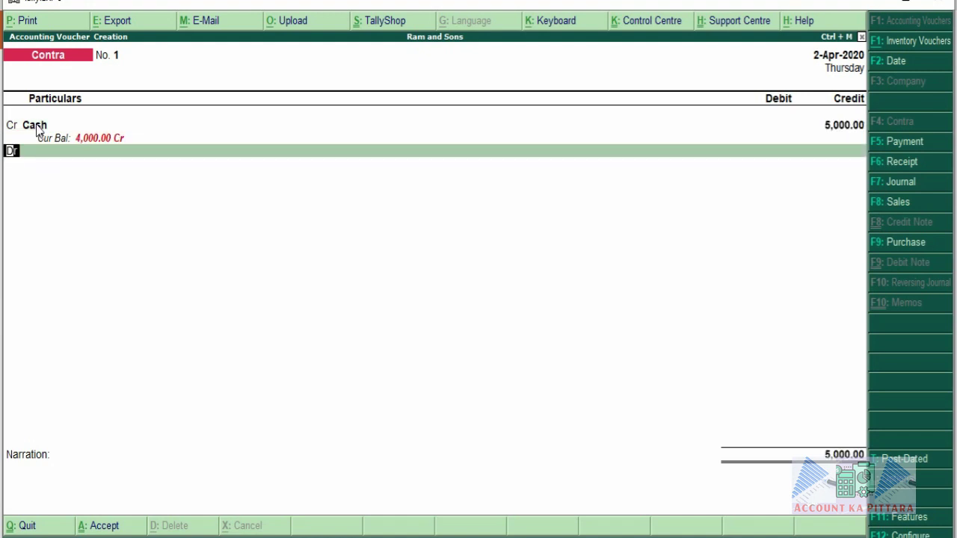
Step: Debit Hdfc Curr A/C with 5,000.00, keep the Cash bank allocation, and save the contra voucher without a narration
key(Return)
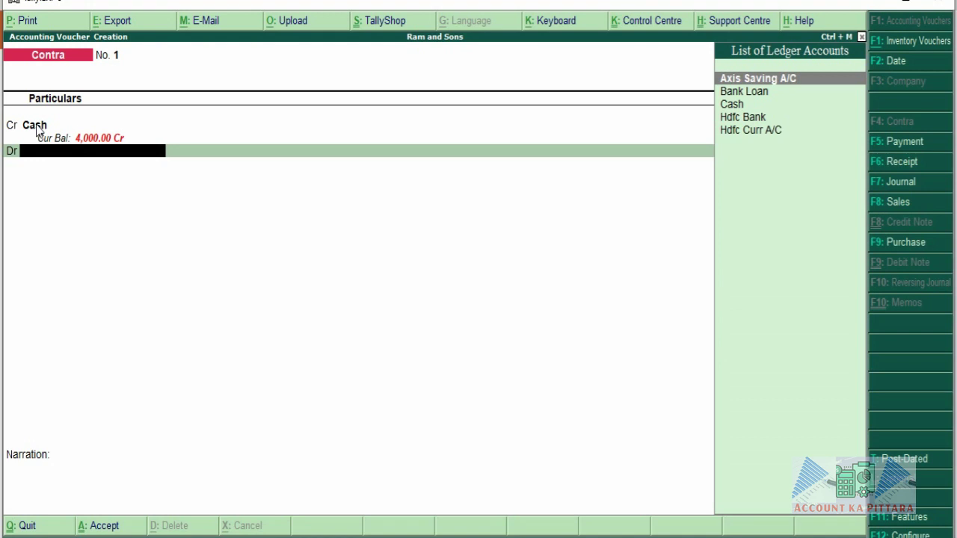
click(745, 131)
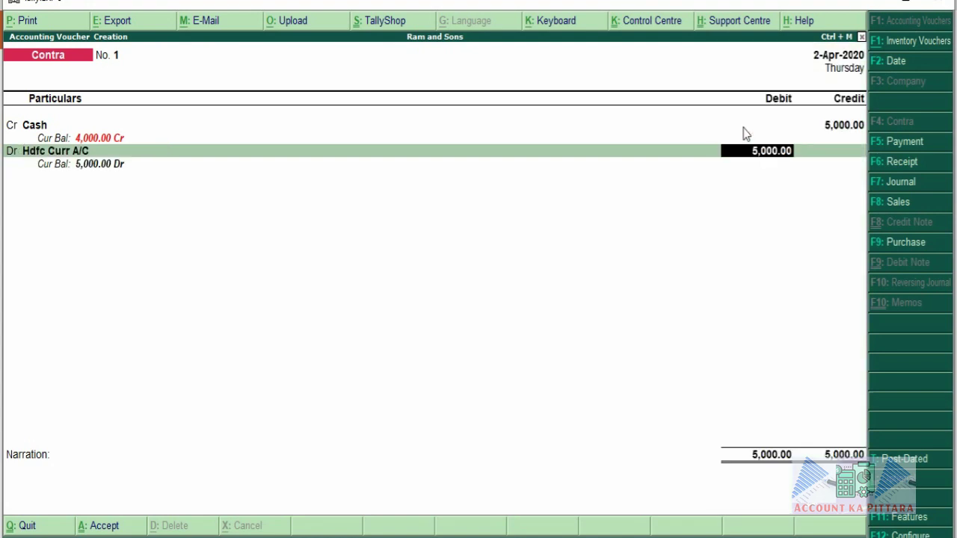
key(Return)
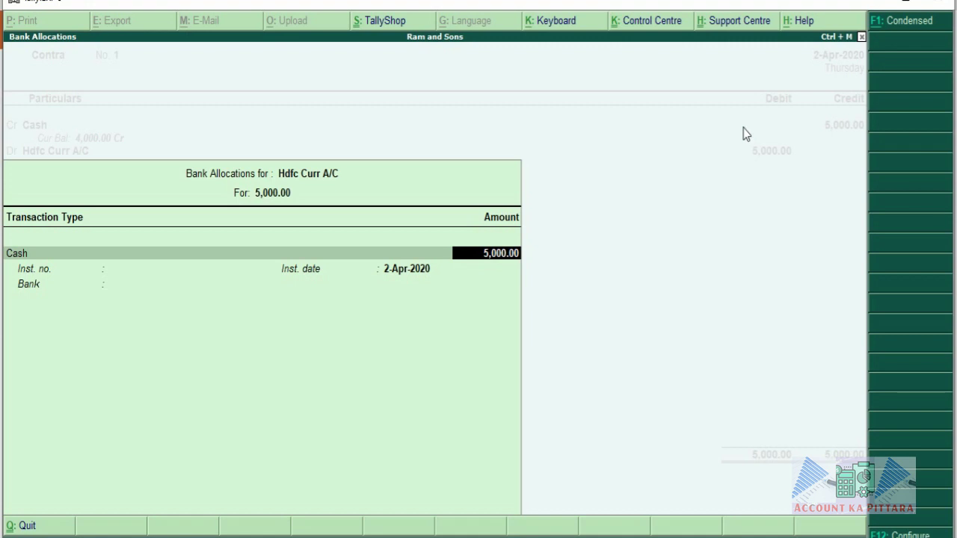
key(Return)
key(Return)
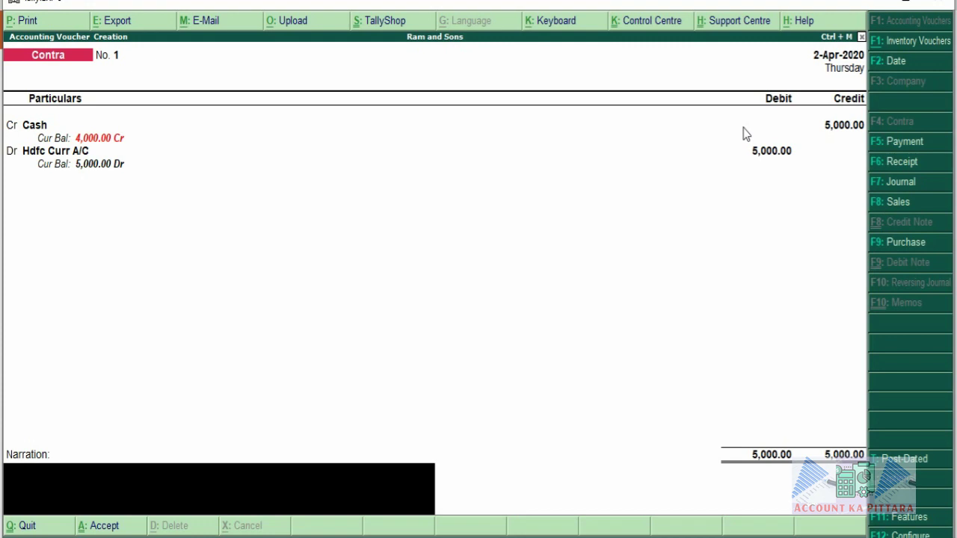
key(Return)
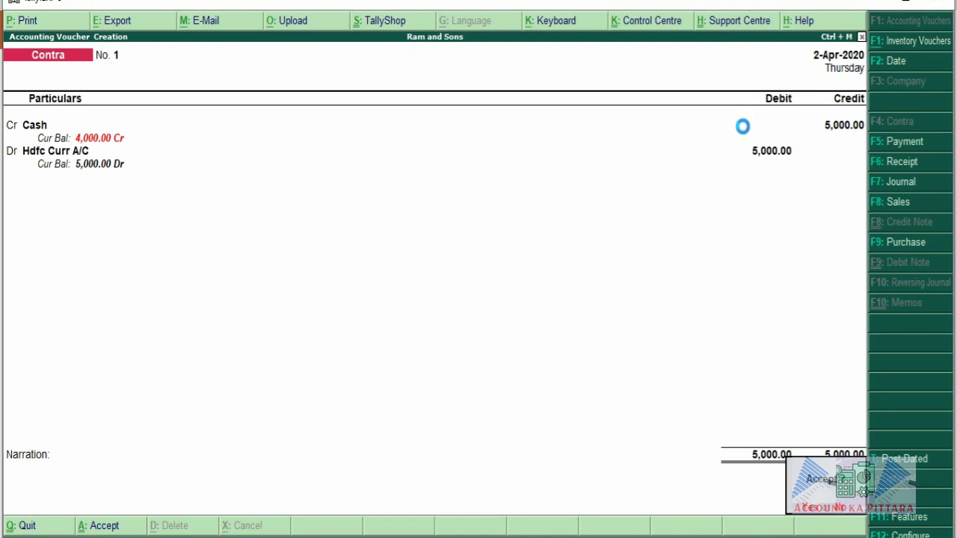
key(Return)
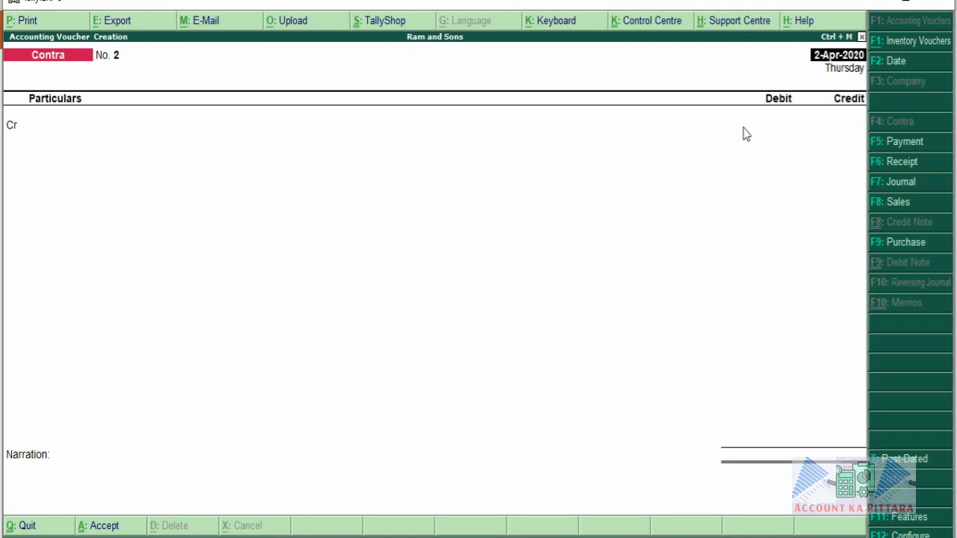
Step: Start a payment voucher and debit Purchase A/C with 10000, skipping the inventory allocation
click(897, 142)
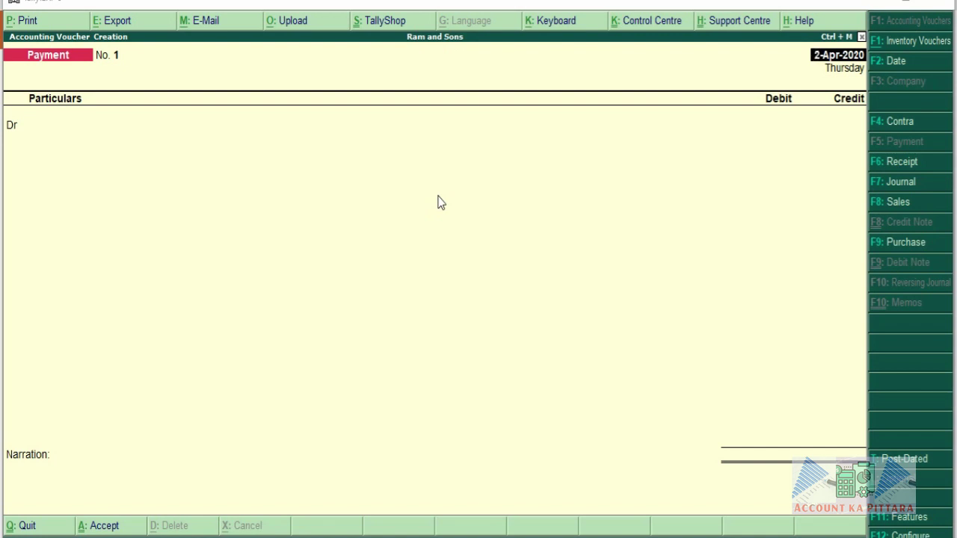
key(Return)
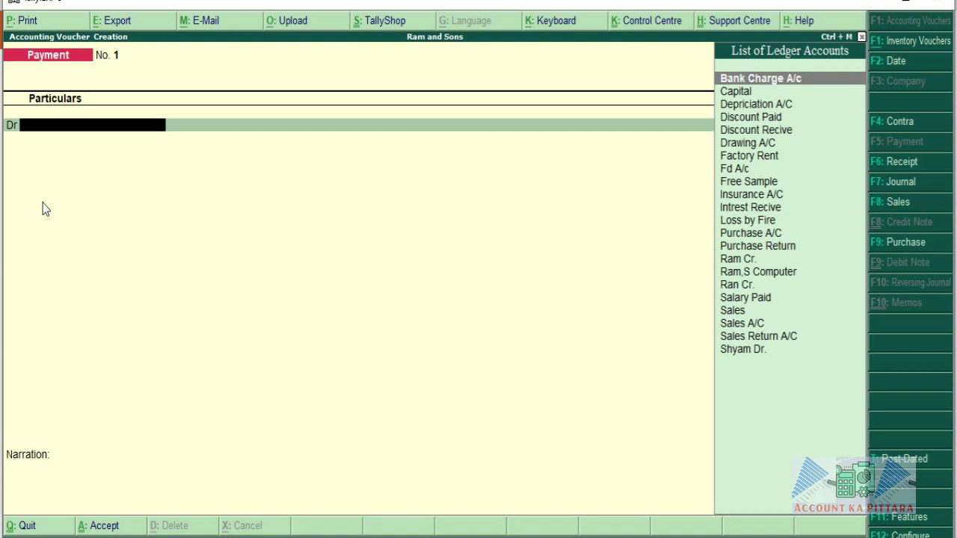
text(Pu)
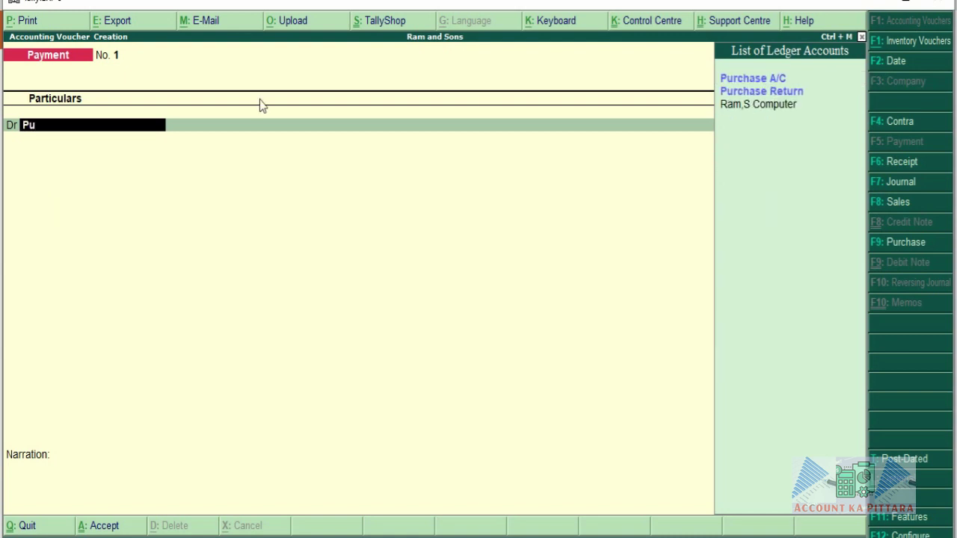
click(765, 80)
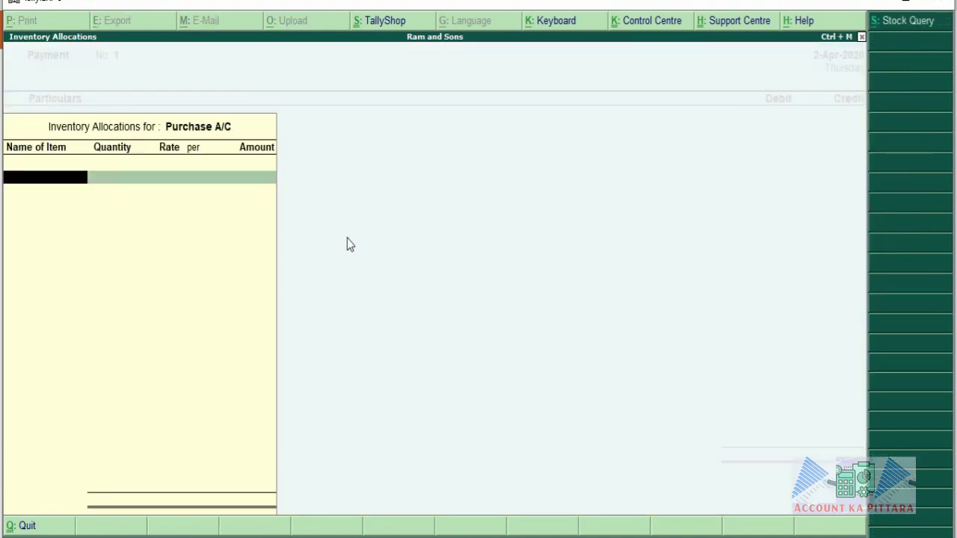
key(Escape)
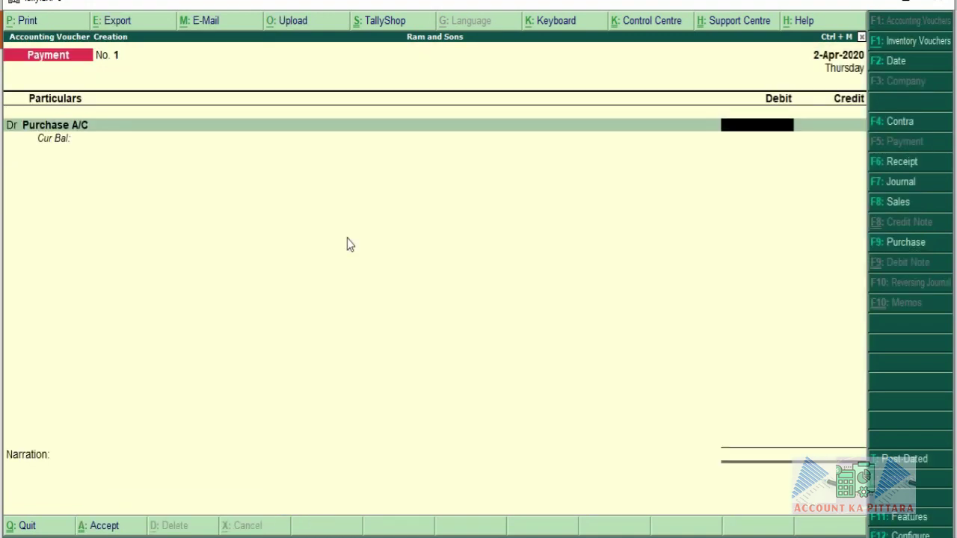
text(10000)
key(Return)
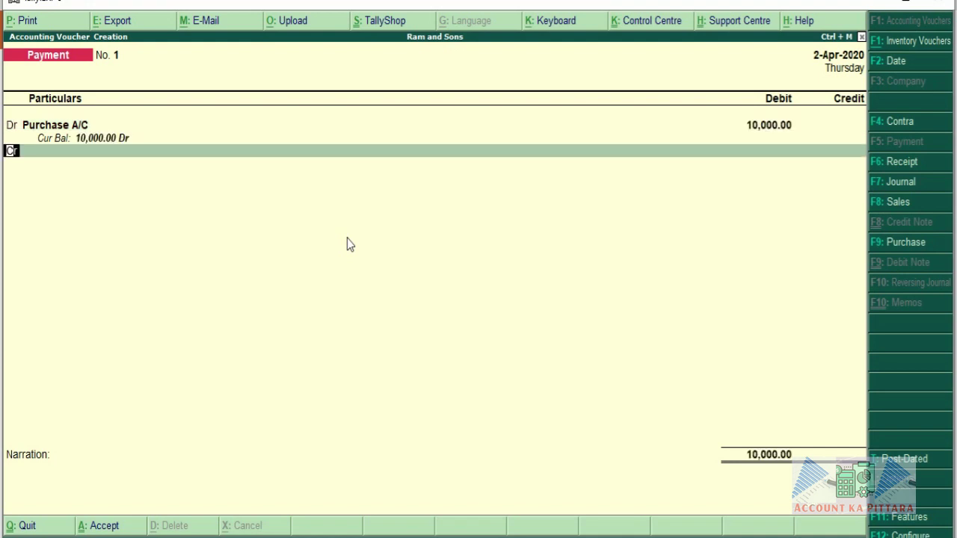
Step: Credit Cash with 10,000.00 against the purchase and save the payment voucher without a narration
key(Return)
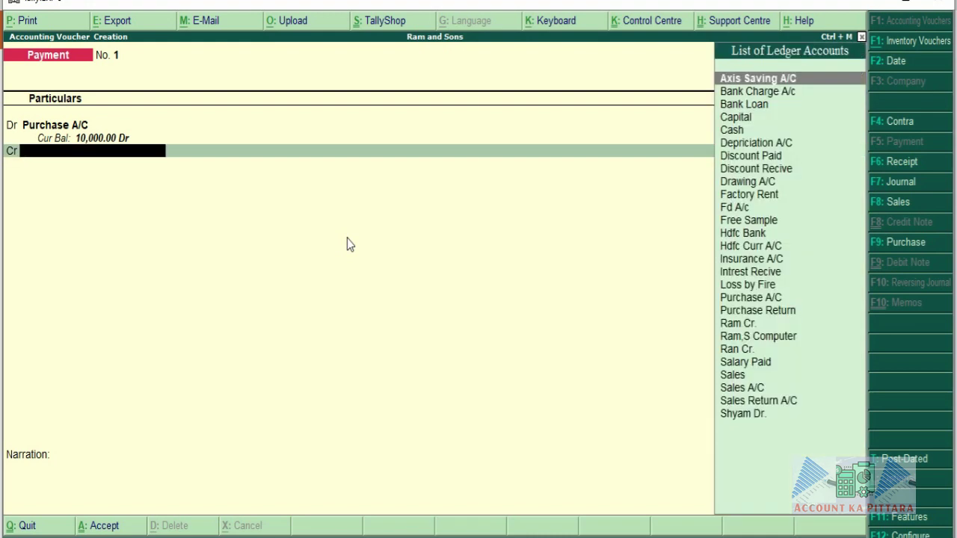
text(Ca)
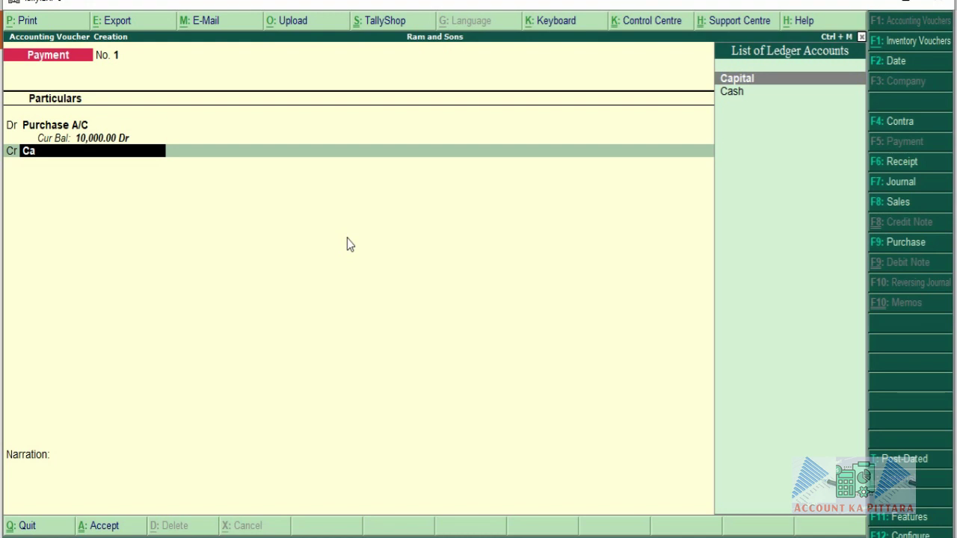
key(Down)
key(Return)
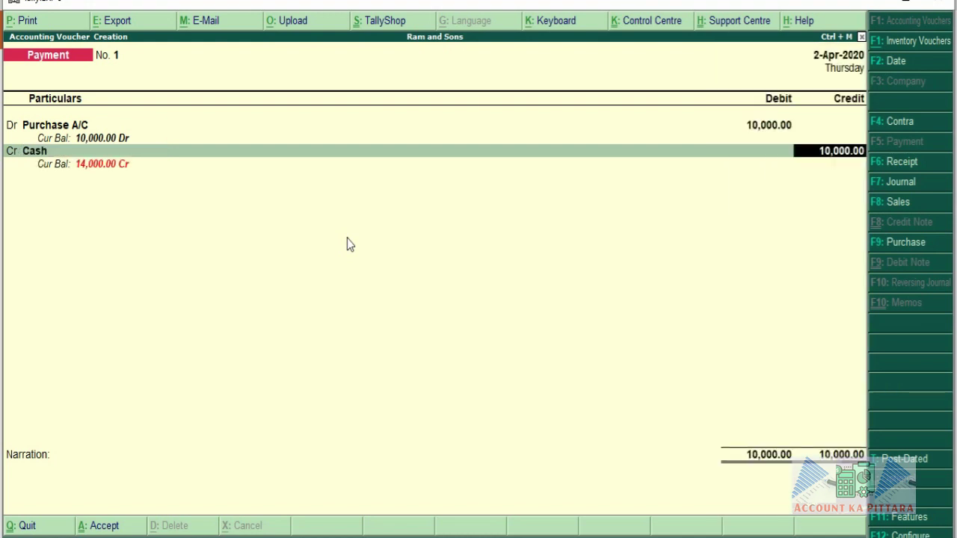
key(Return)
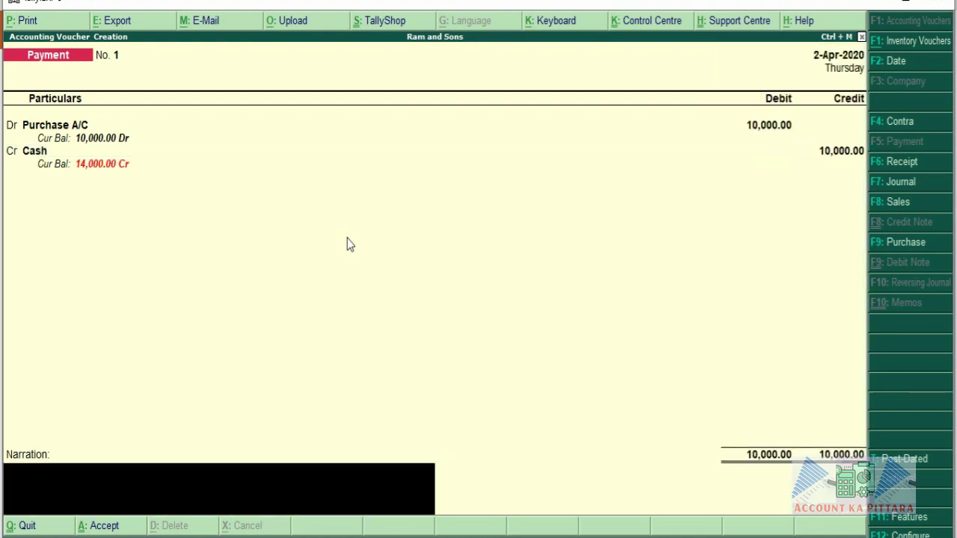
key(Return)
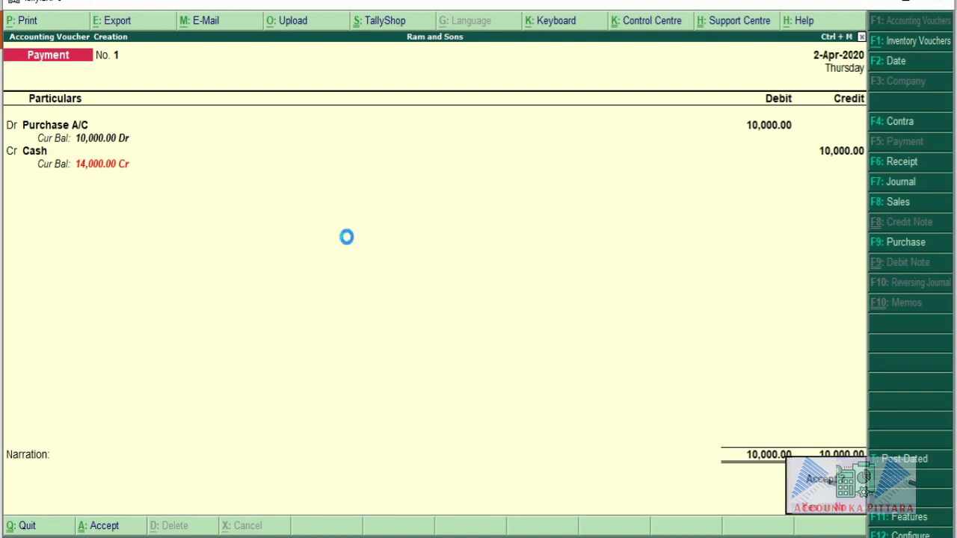
key(Return)
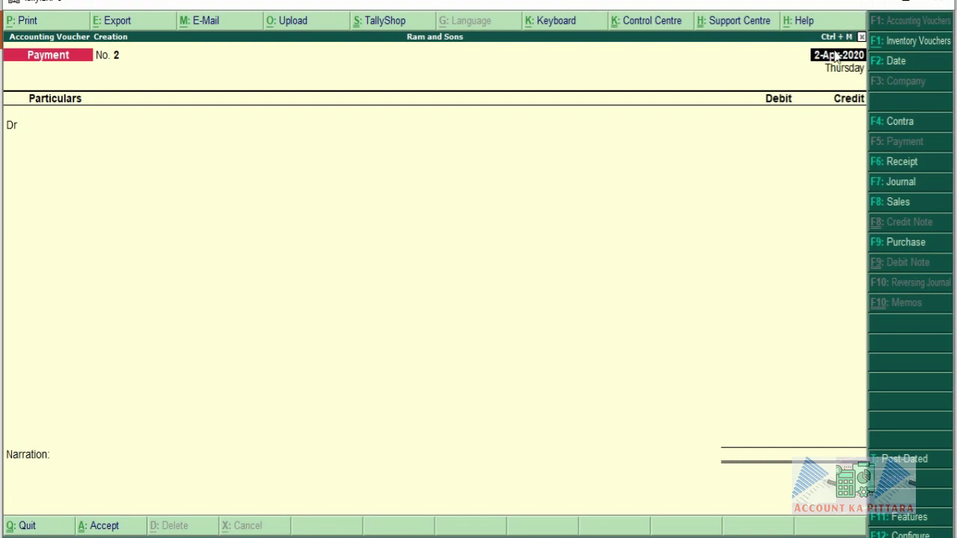
Step: Debit the Salary Paid ledger with 4000 in the second payment voucher
key(Return)
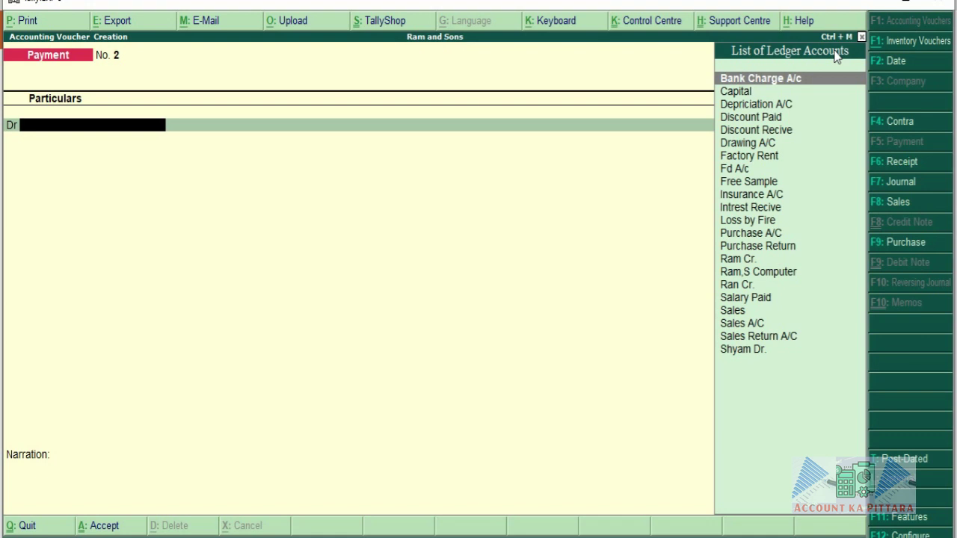
text(Sa)
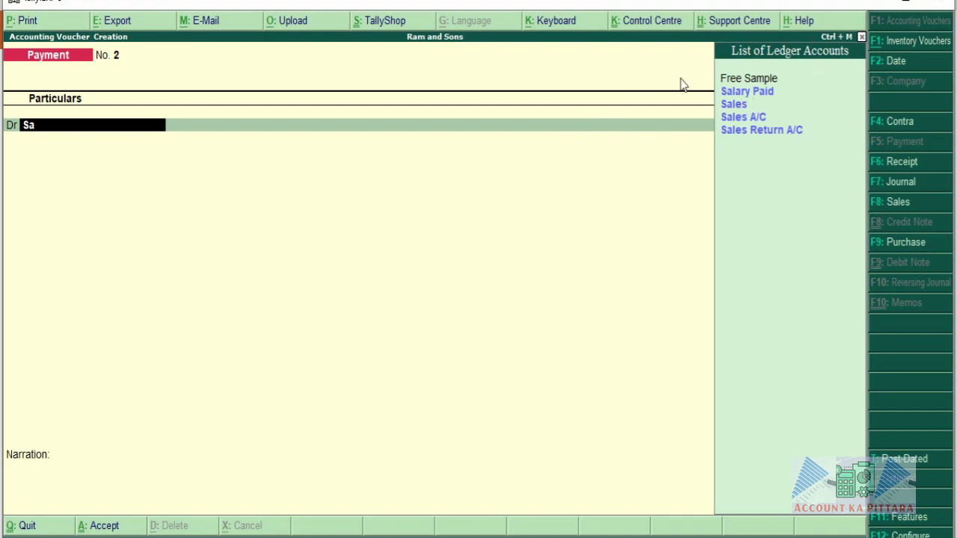
click(748, 98)
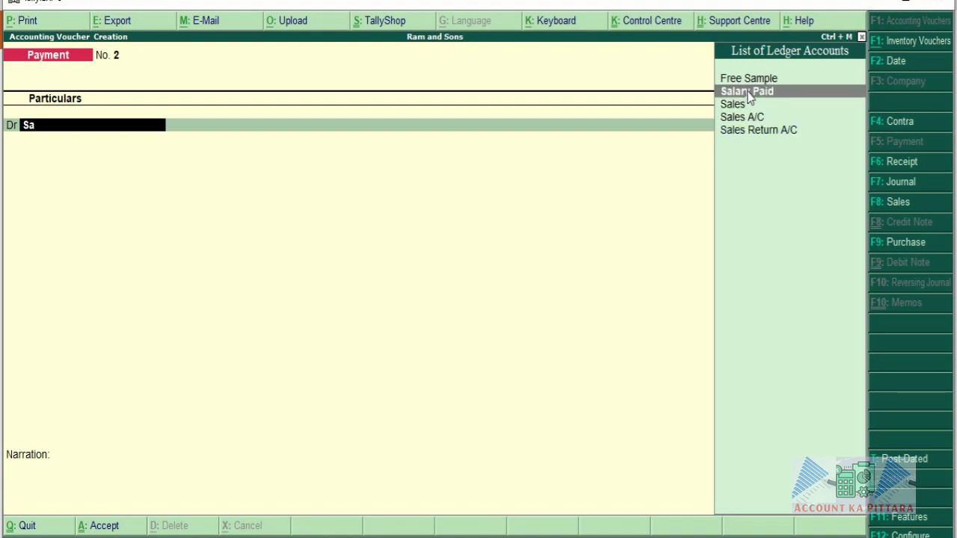
click(748, 91)
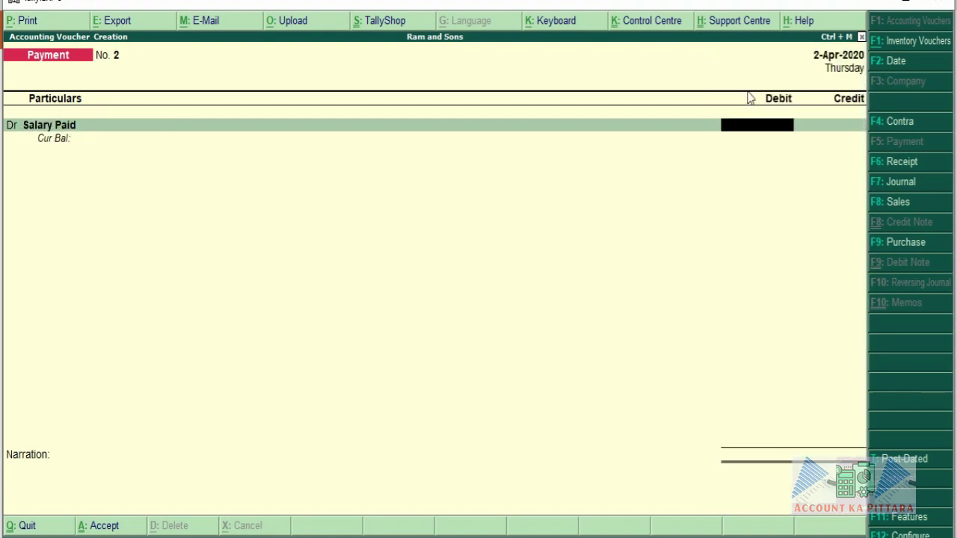
text(4000)
key(Return)
Step: Credit Hdfc Curr A/C with 4,000.00 against the salary and save the payment voucher without a narration
key(Return)
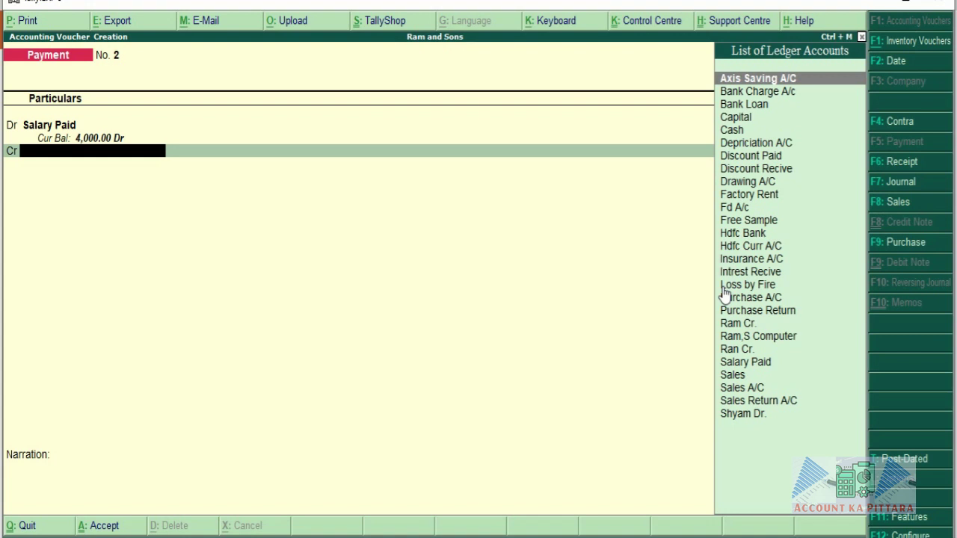
text(Hd)
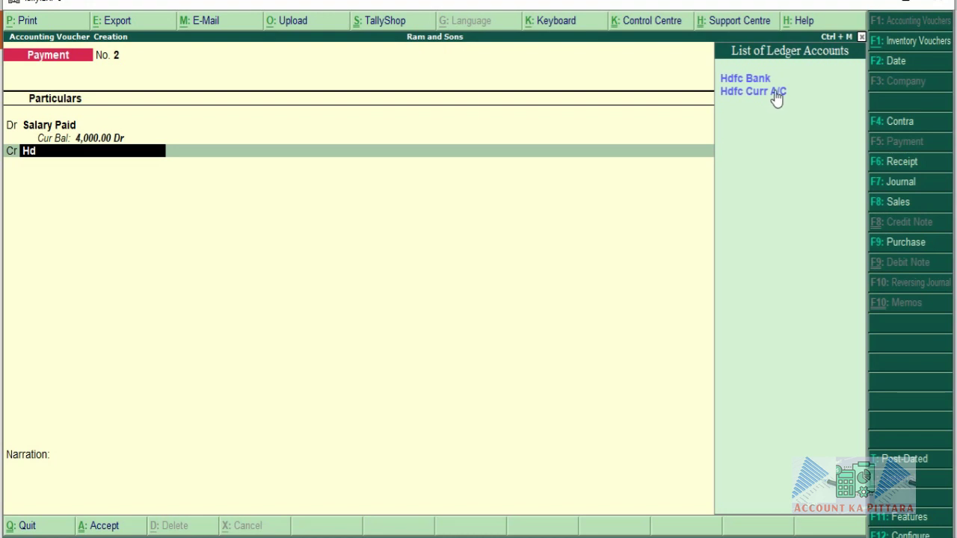
click(776, 93)
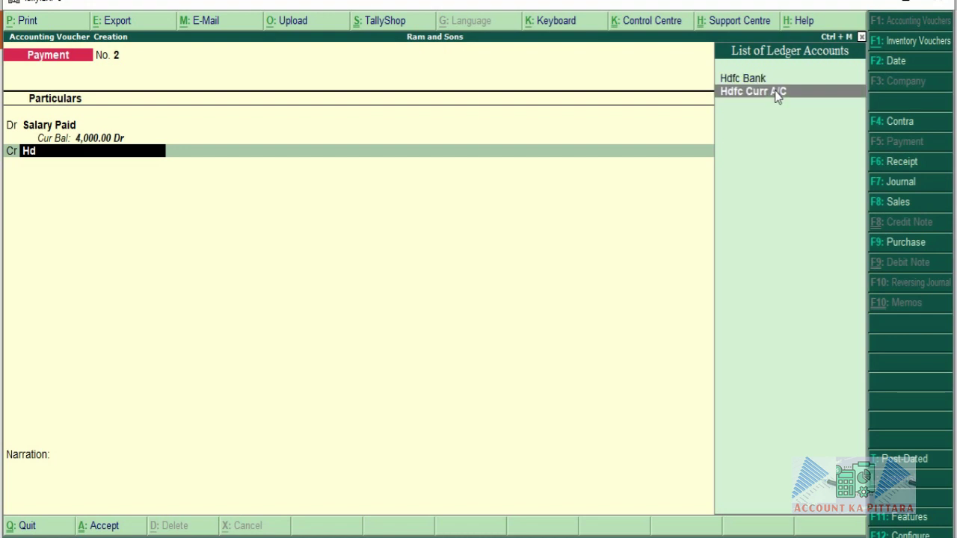
key(Return)
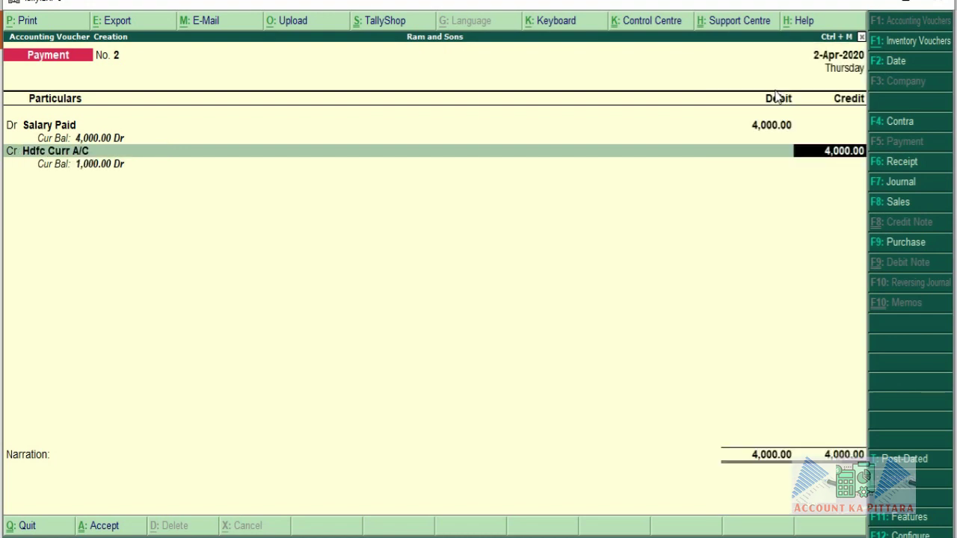
key(Return)
key(Return)
key(Return)
key(Return)
key(Return)
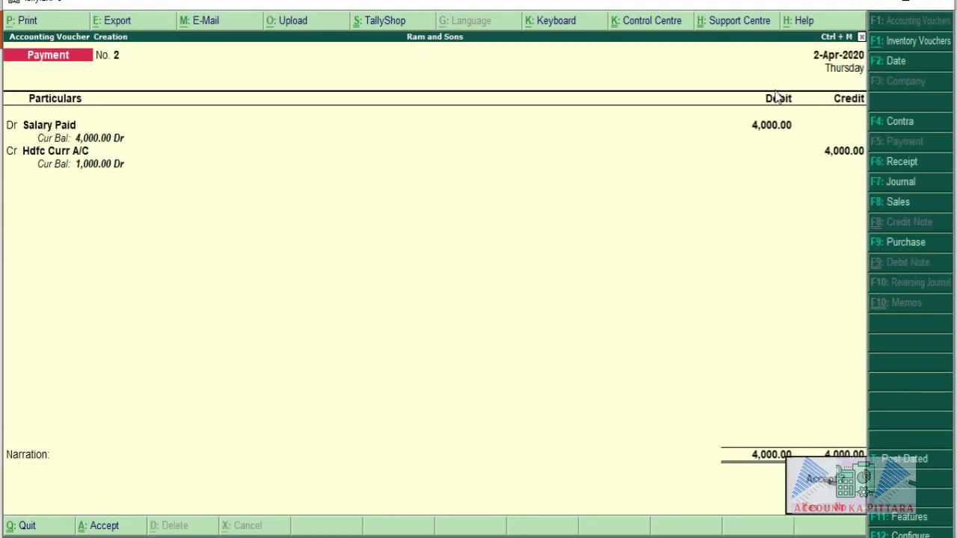
key(Return)
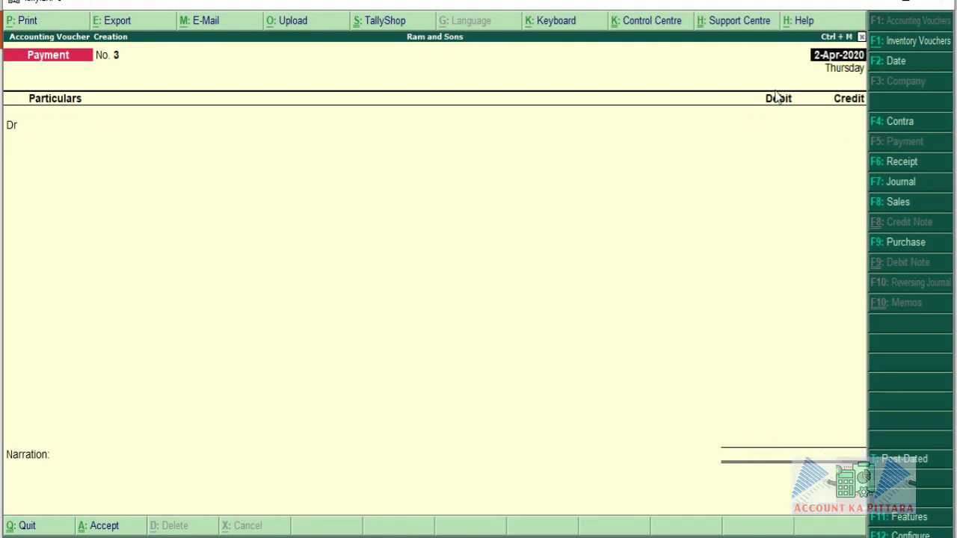
Step: Start a receipt voucher dated 2-Apr-2020 and credit the Capital ledger with 50000
click(903, 166)
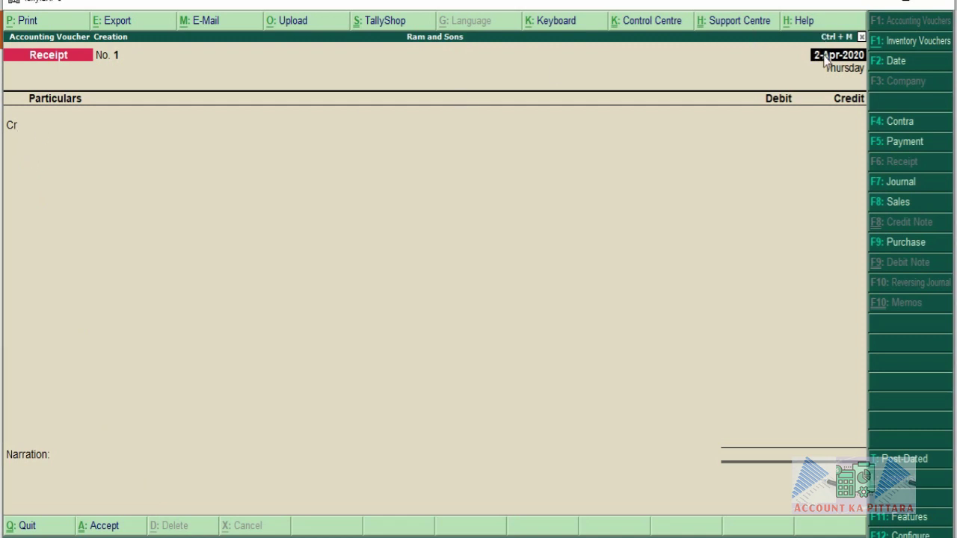
key(Return)
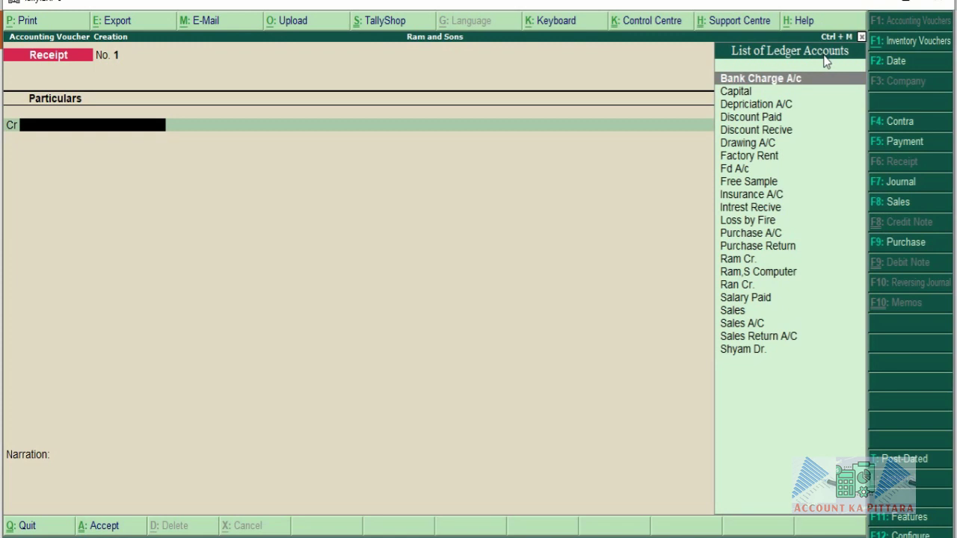
text(Ca)
key(Return)
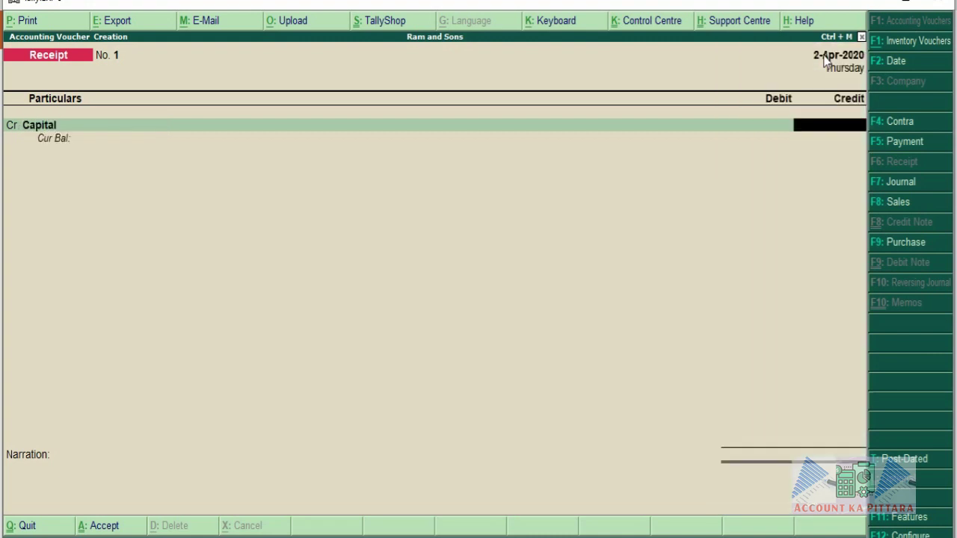
text(50000)
key(Return)
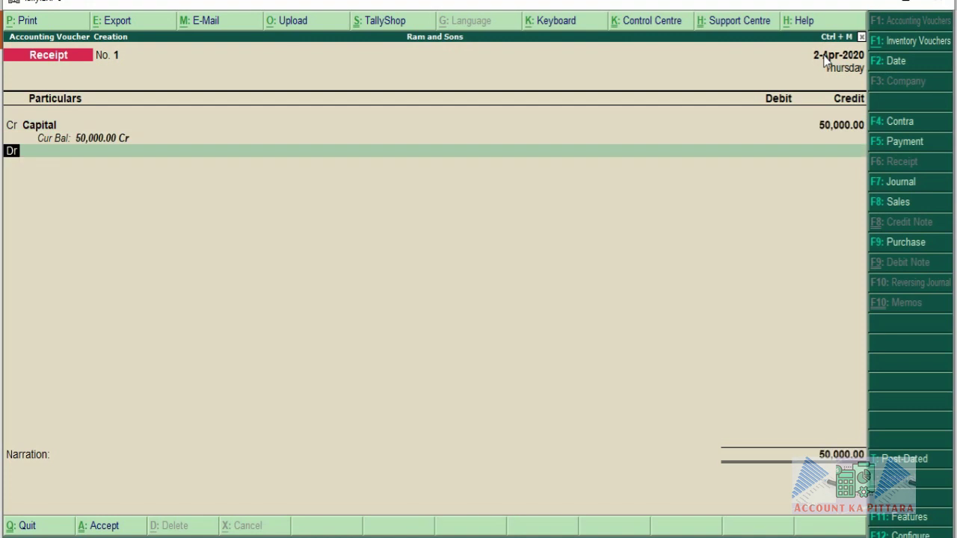
Step: Debit Cash with the full 50,000.00 of capital and save the receipt voucher
key(Return)
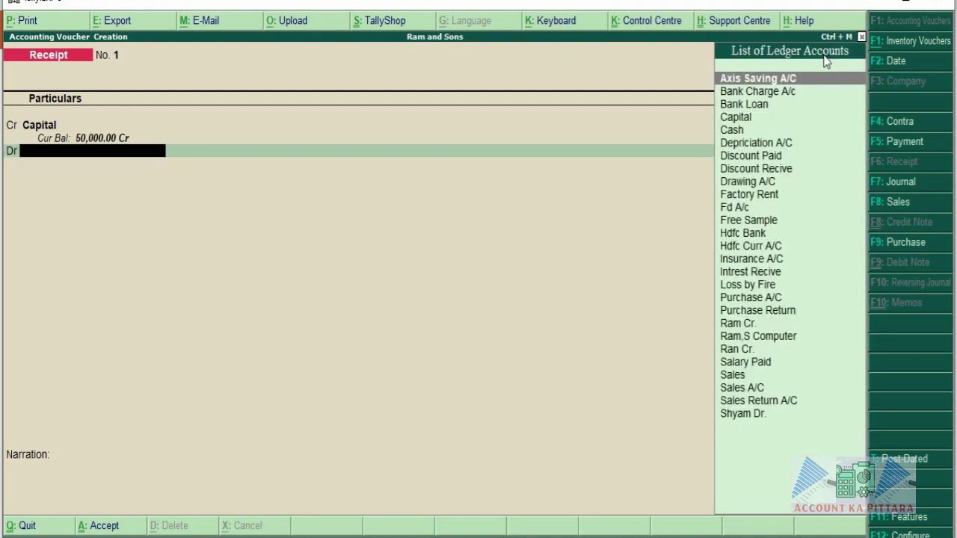
text(Cas)
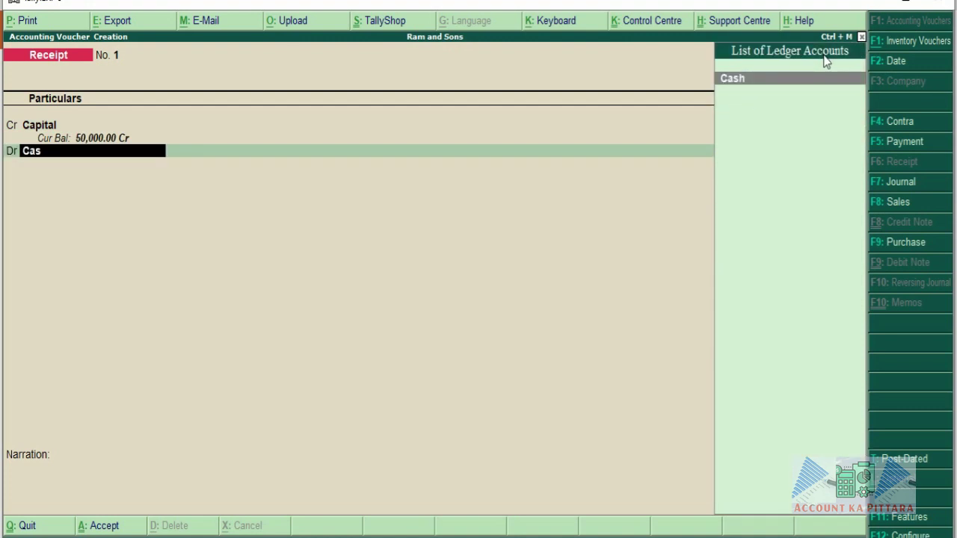
text(h)
key(Return)
key(Return)
key(Return)
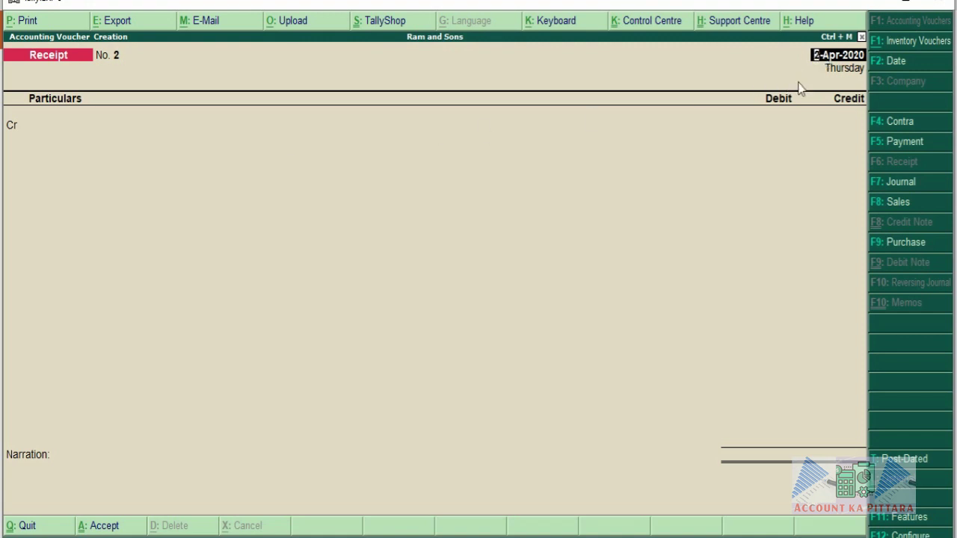
Step: Credit Sales A/C with 15000 in the second receipt voucher, skipping the inventory allocation
key(Return)
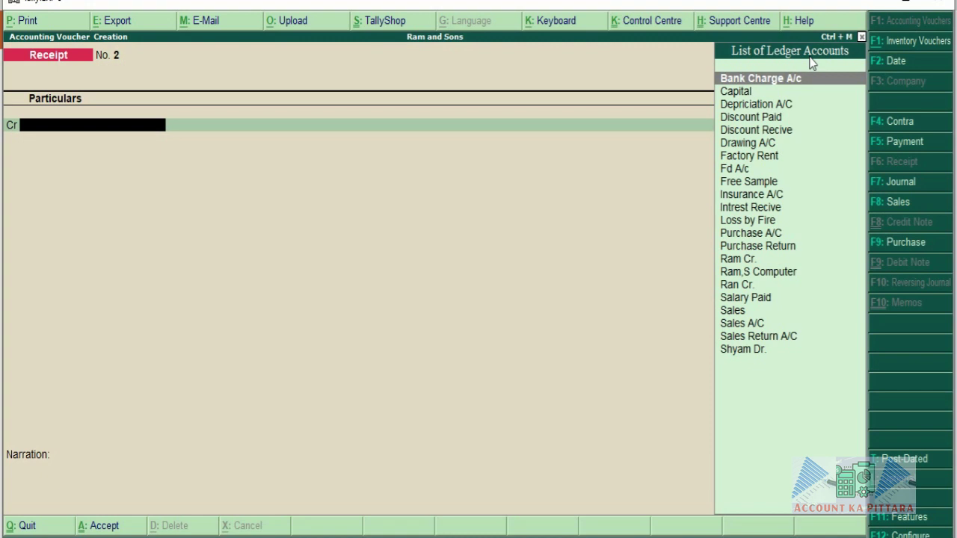
text(Sa)
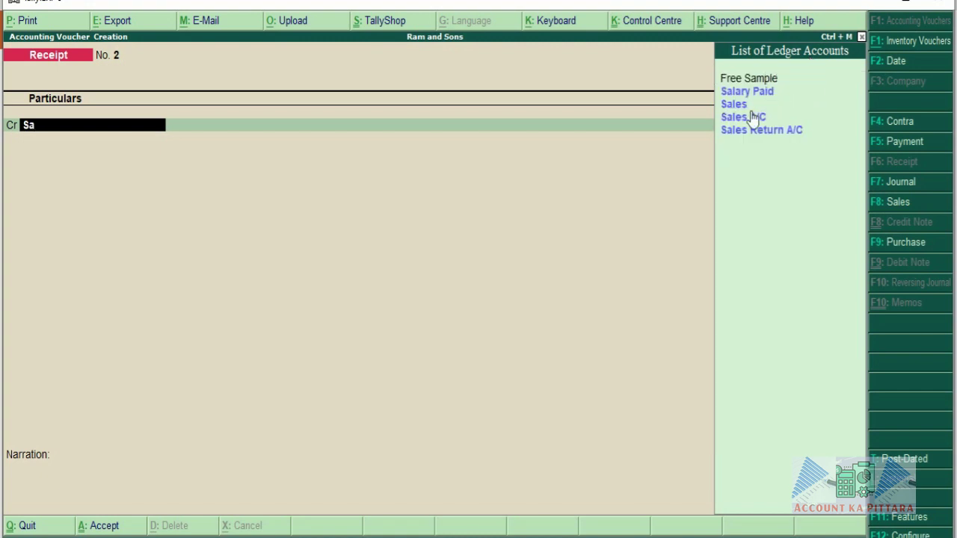
click(749, 120)
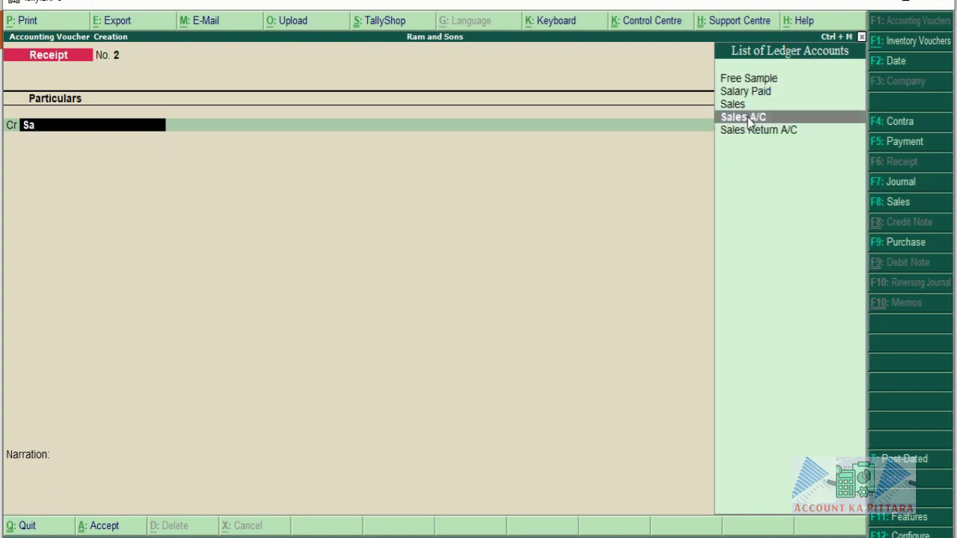
click(750, 119)
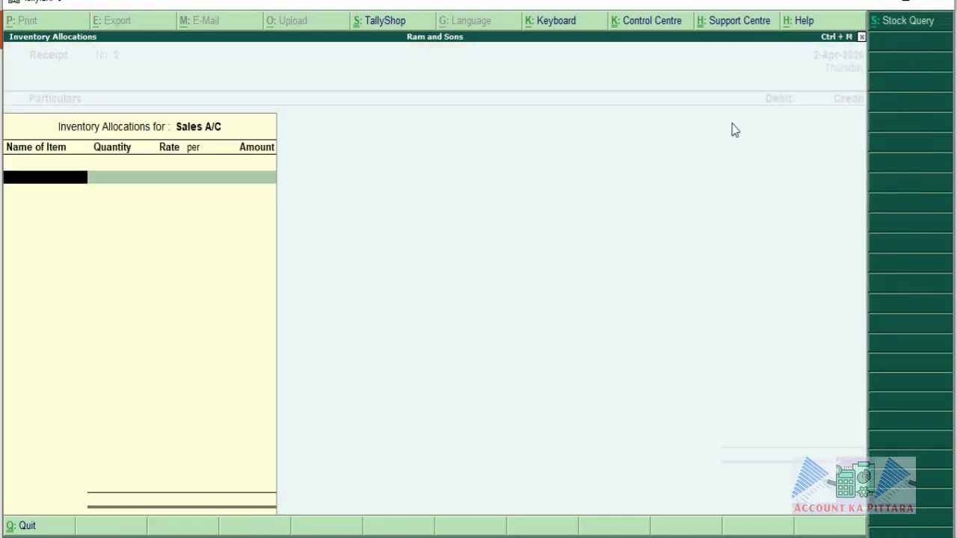
key(Escape)
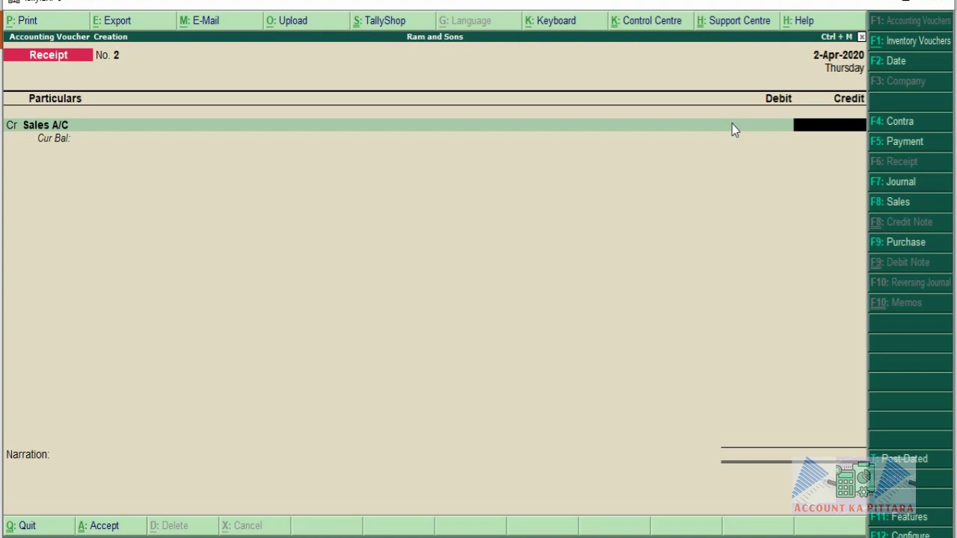
text(15000)
key(Return)
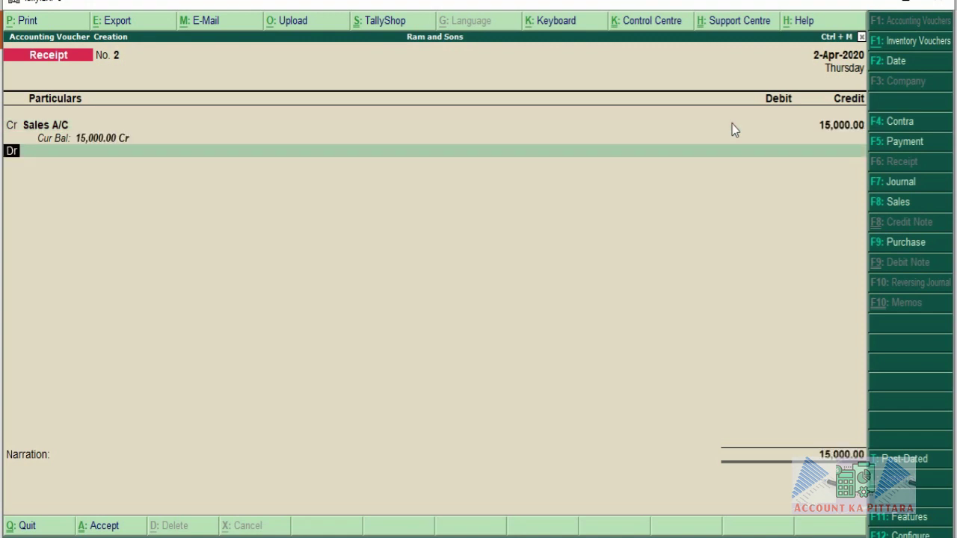
Step: Debit Cash with 15,000.00 against the sale and save the receipt voucher without a narration
key(Return)
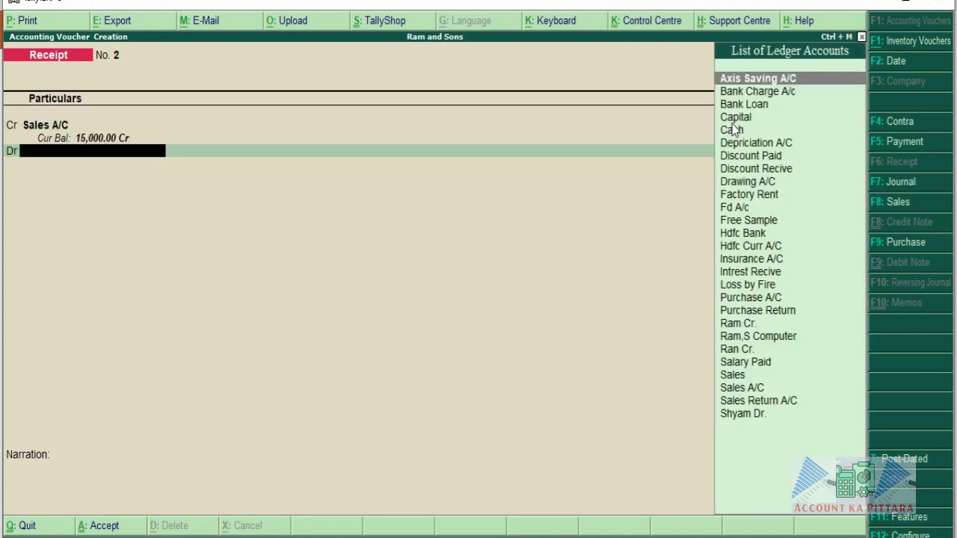
text(cas)
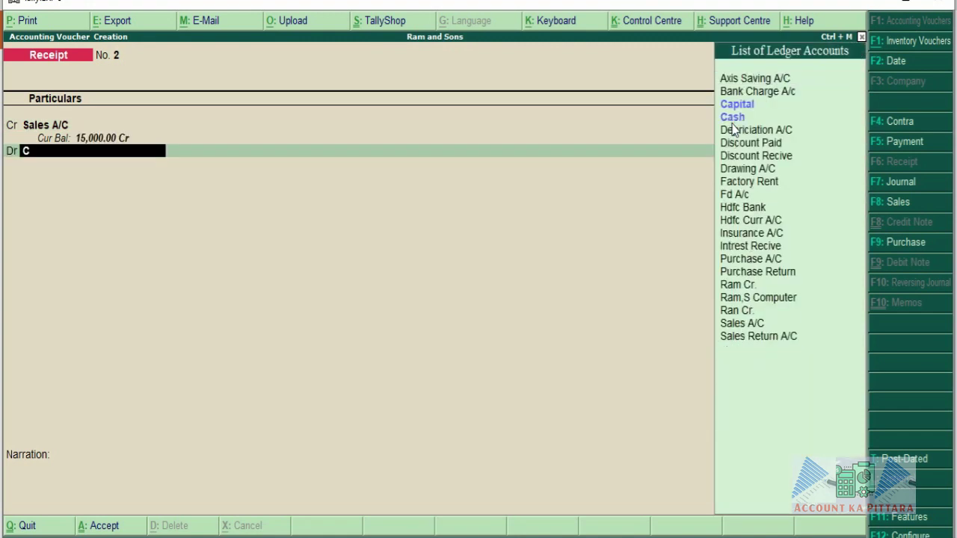
text(h)
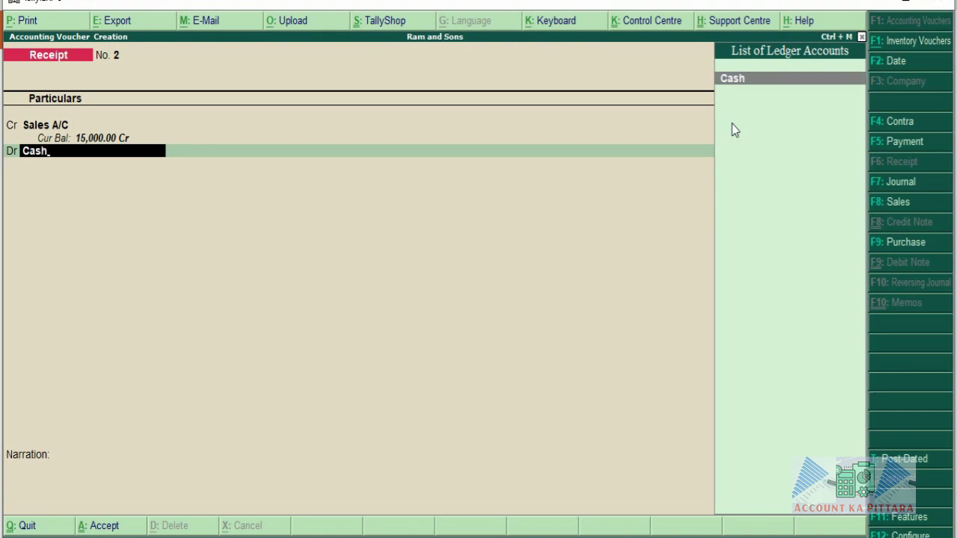
key(Return)
key(Return)
key(Return)
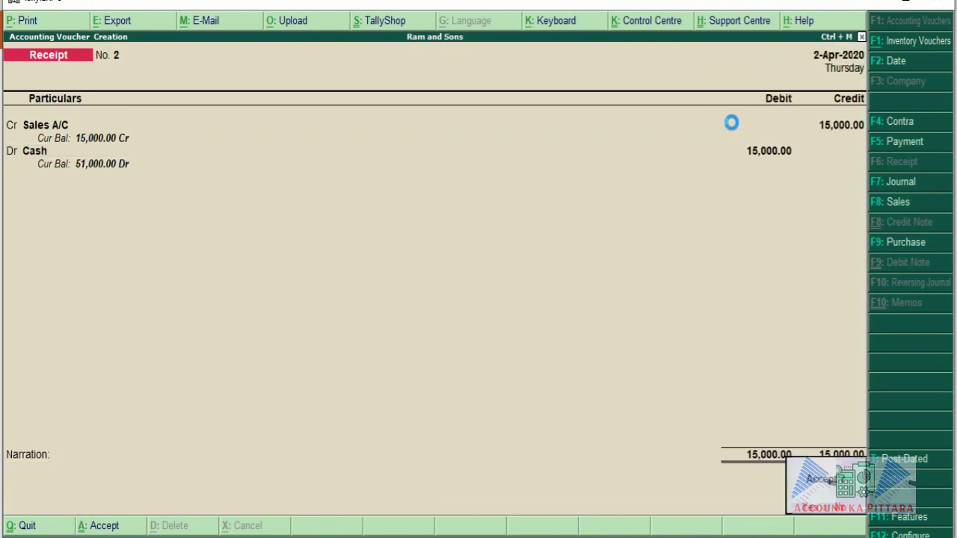
key(Return)
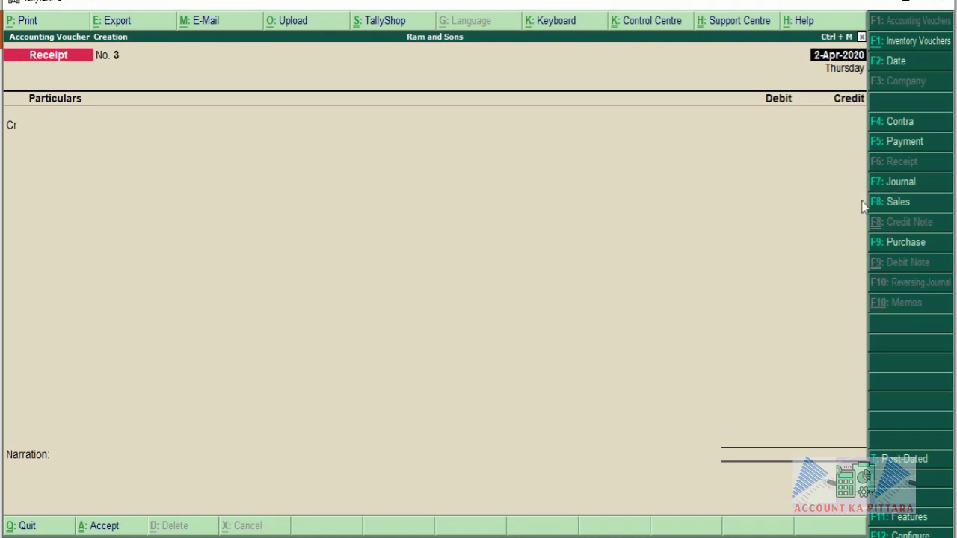
Step: Start a journal voucher dated 2-Apr-2020 and debit Sales Return A/C with 2000, skipping the inventory allocation
click(897, 187)
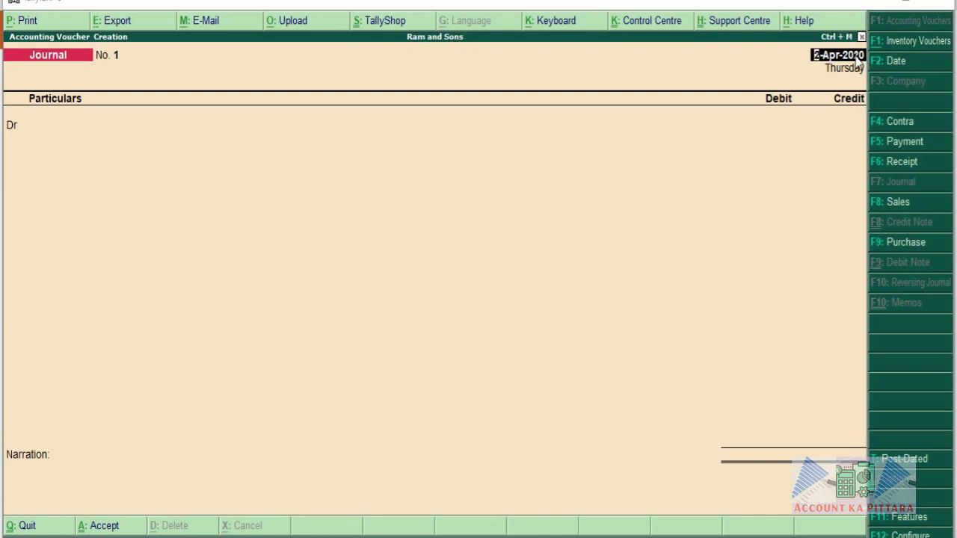
key(Return)
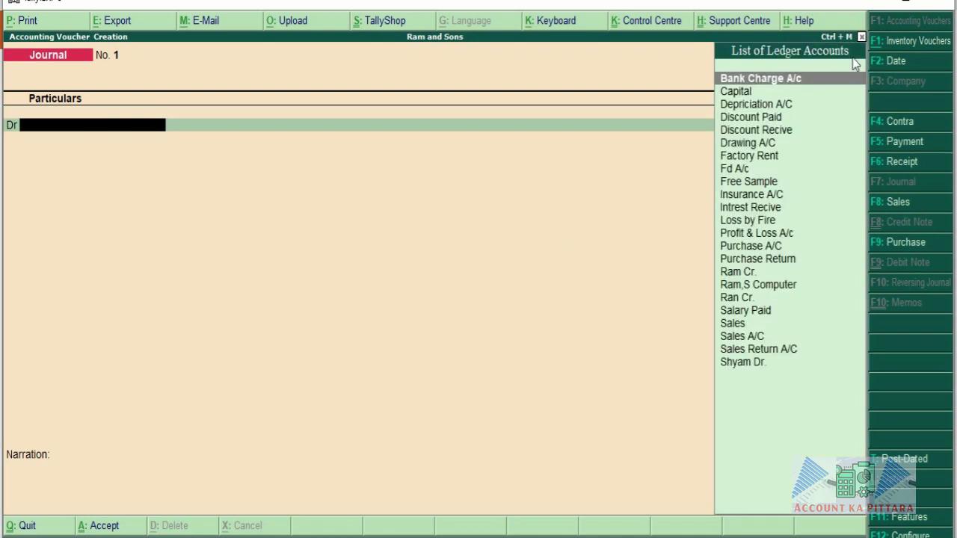
text(Sa)
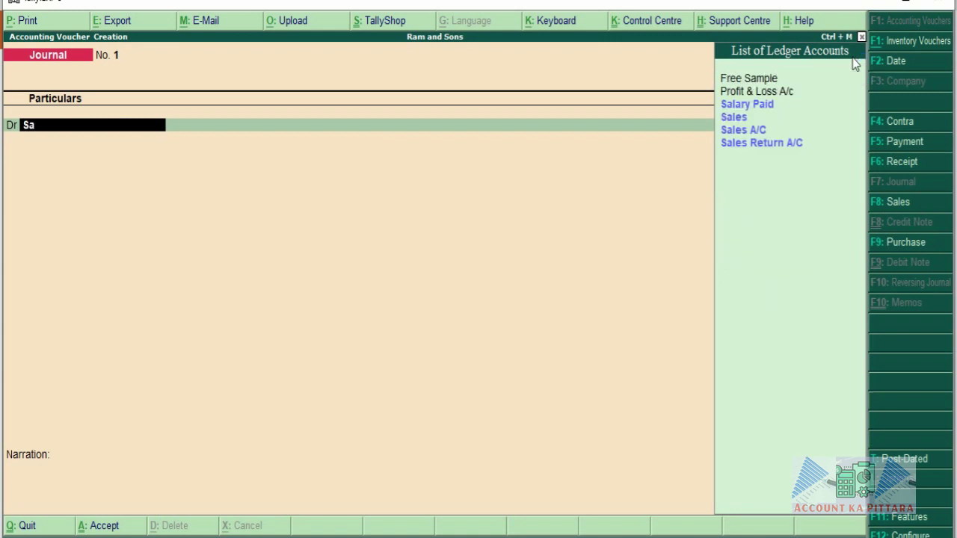
click(767, 143)
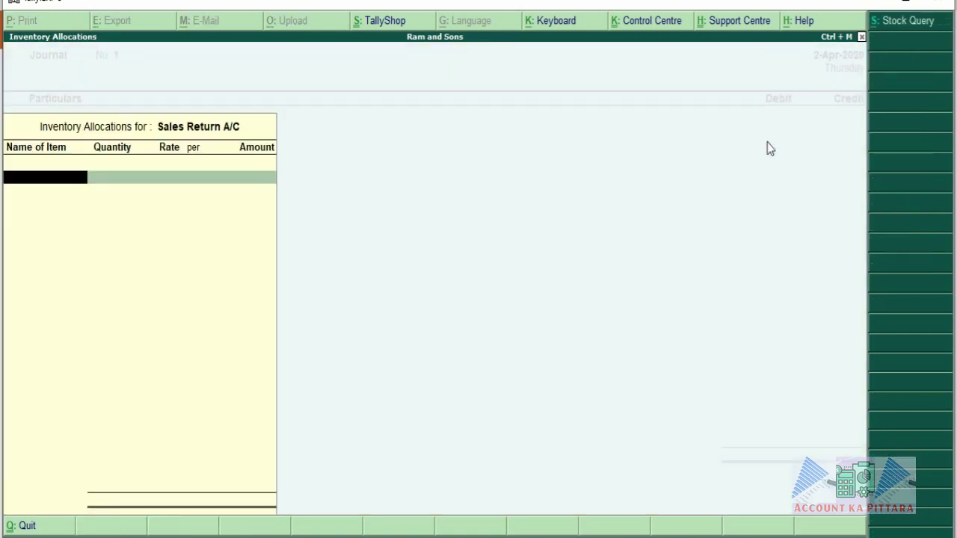
key(Return)
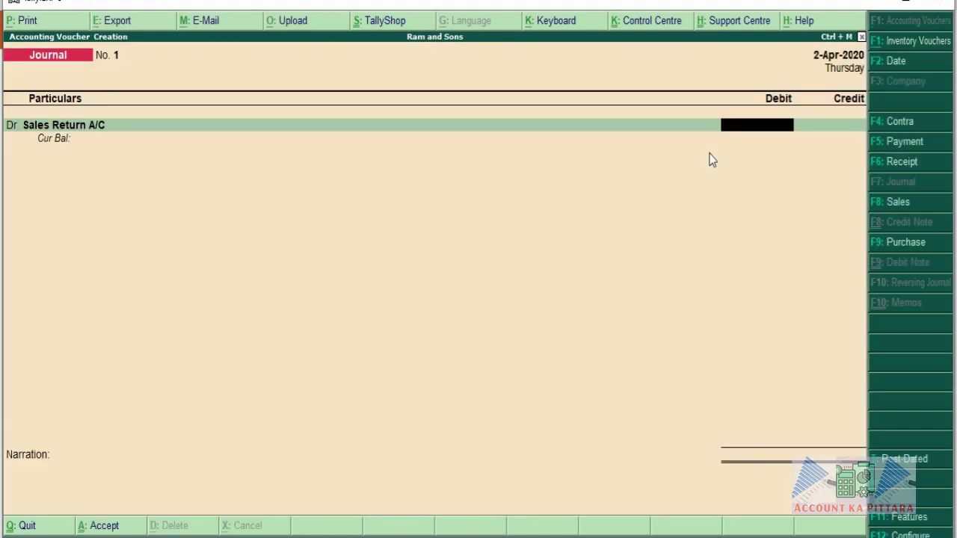
text(2000)
key(Return)
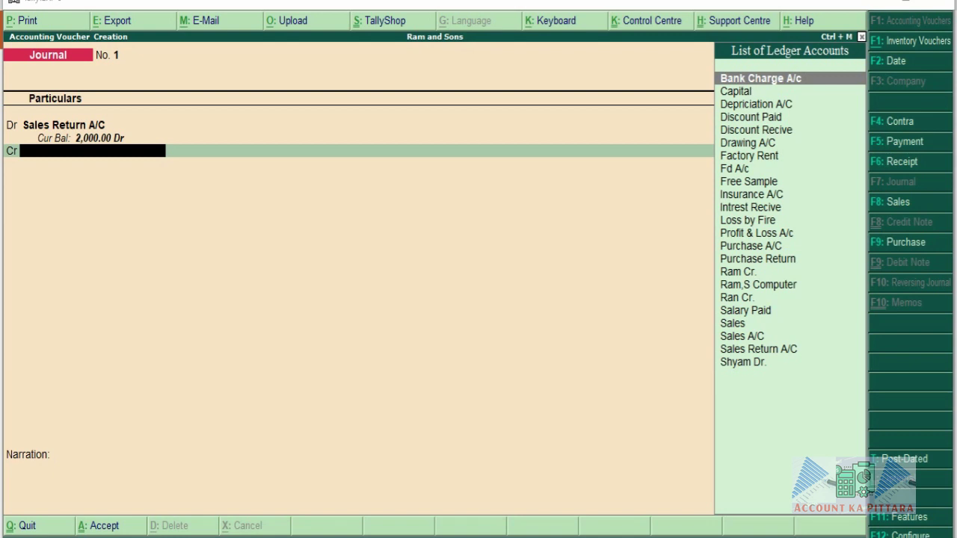
Step: Credit the debtor's ledger with 2,000.00 against the sales return, keeping the bill-wise reference as On Account
click(745, 366)
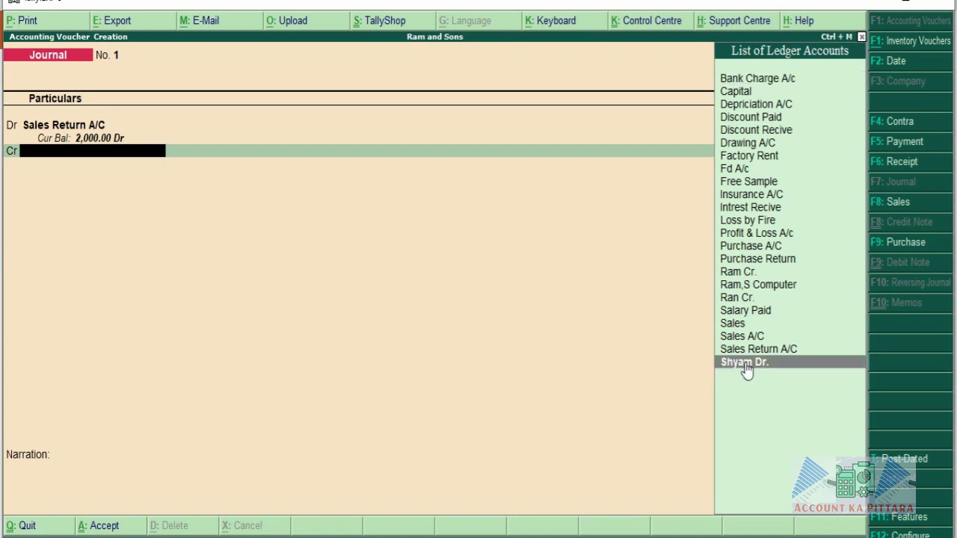
click(745, 366)
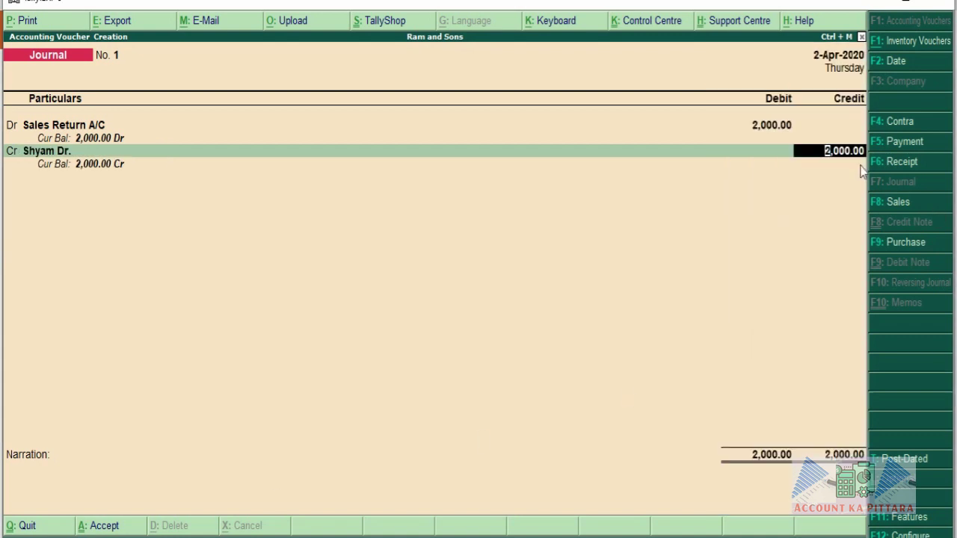
key(Return)
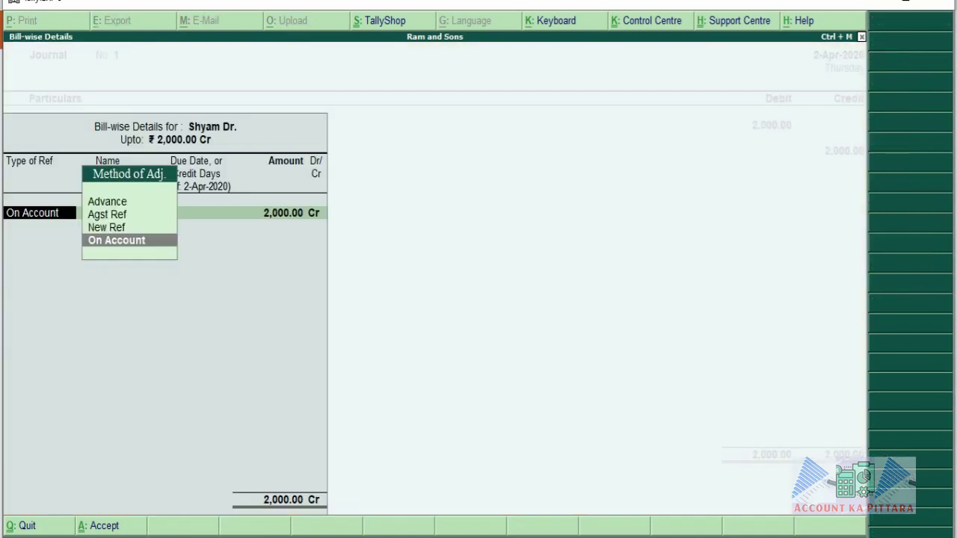
key(Return)
key(Return)
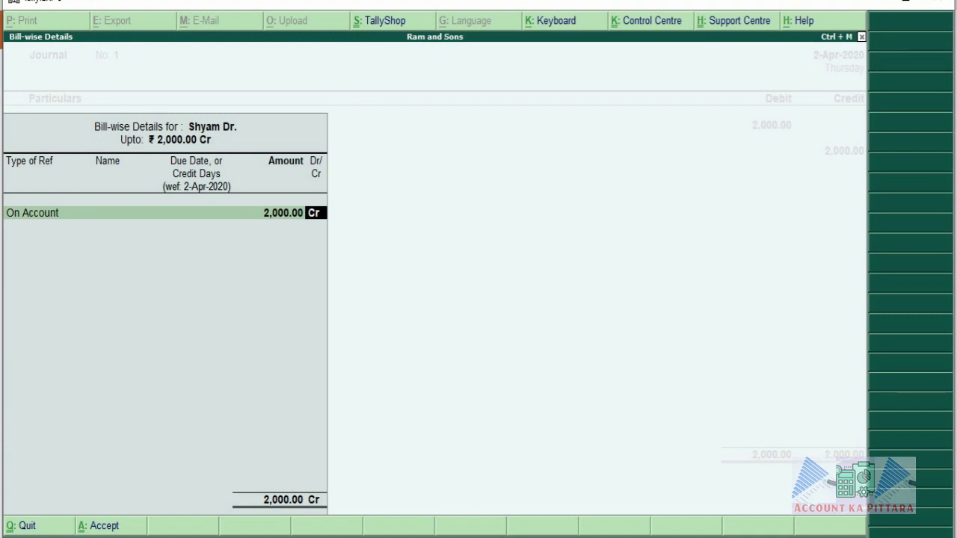
key(Return)
key(Return)
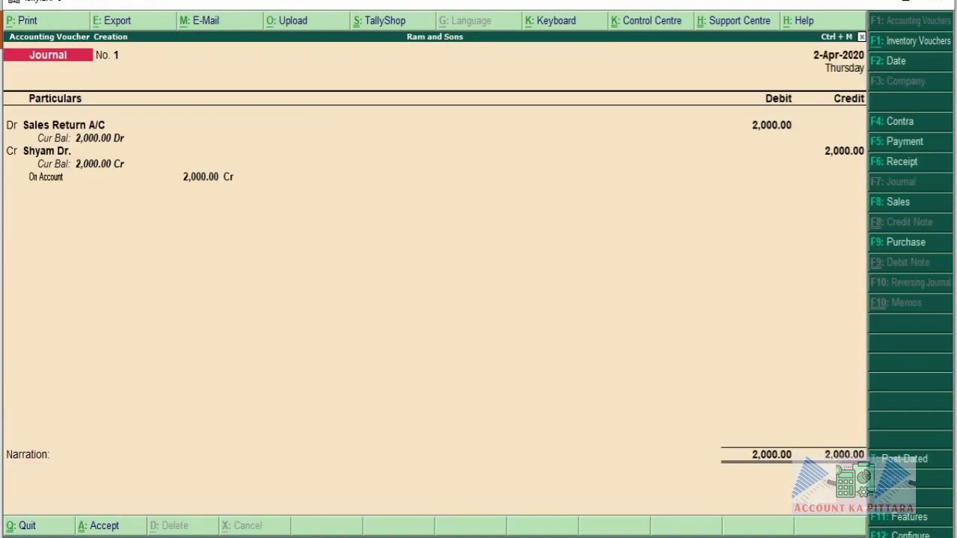
Step: Save the sales return journal without a narration and start a sales voucher in voucher mode dated 2-Apr-2020
key(Return)
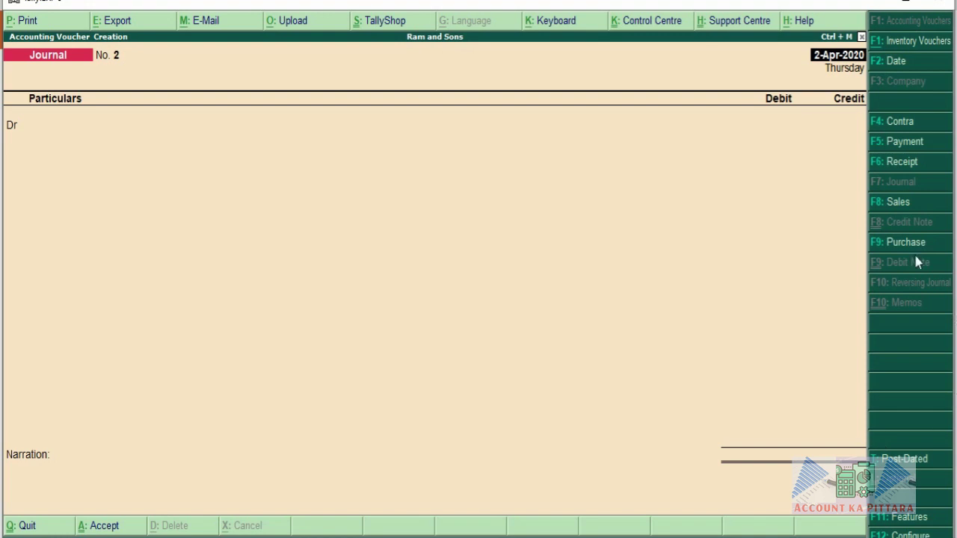
click(898, 203)
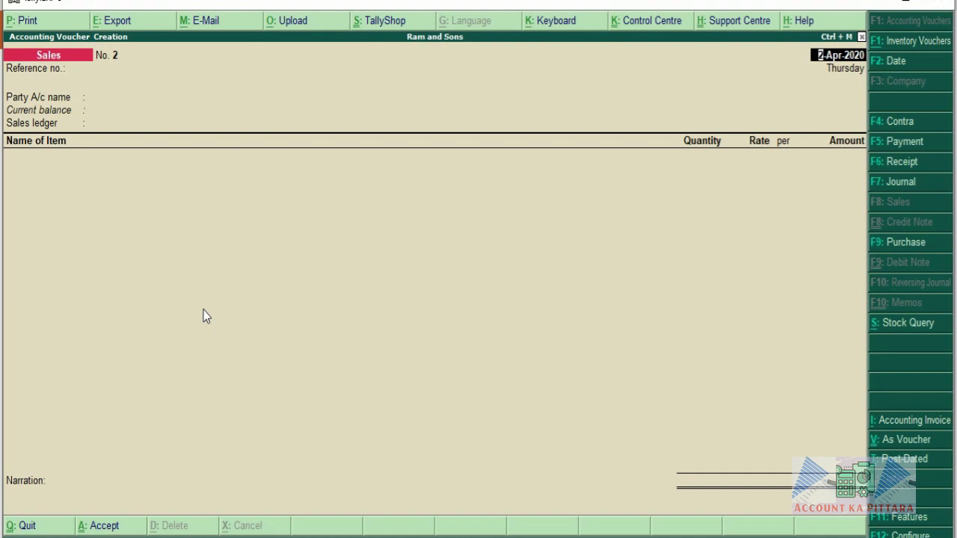
key(ctrl+v)
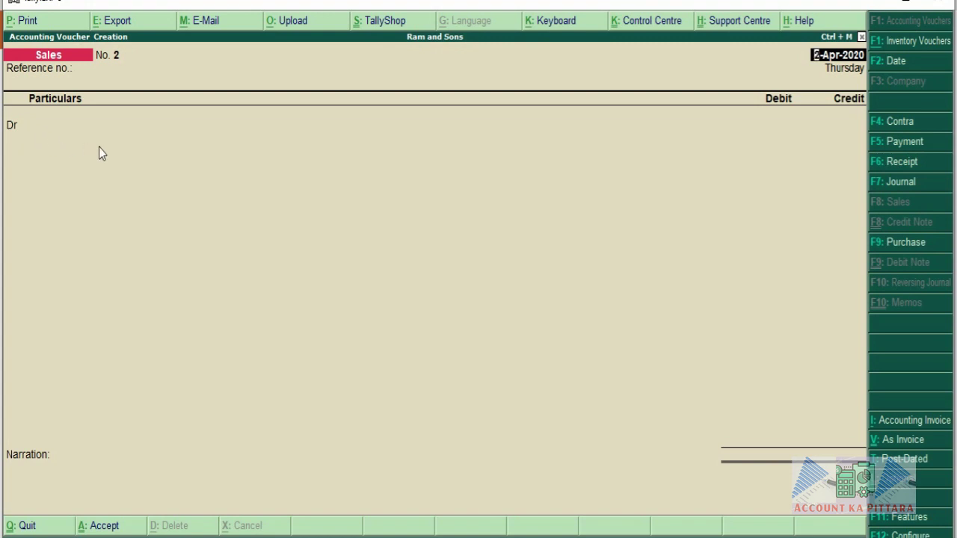
key(Return)
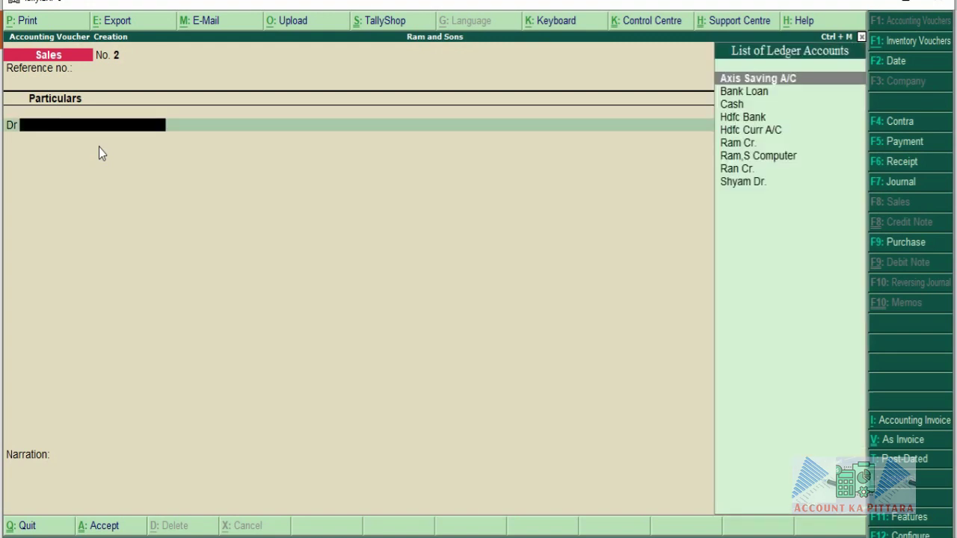
key(Return)
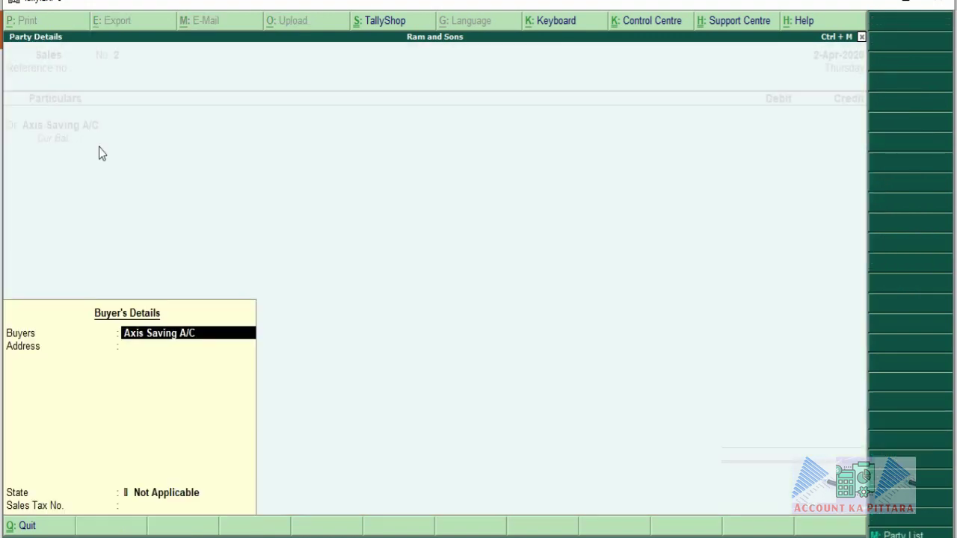
key(Escape)
key(Escape)
key(y)
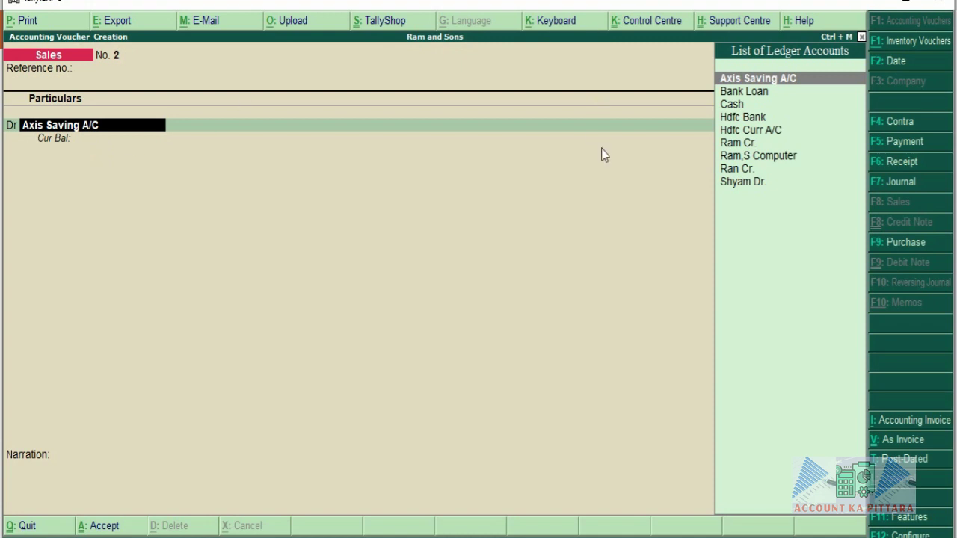
Step: Choose the debtor's ledger as the debit account of the sales voucher and accept the default buyer's details
click(759, 185)
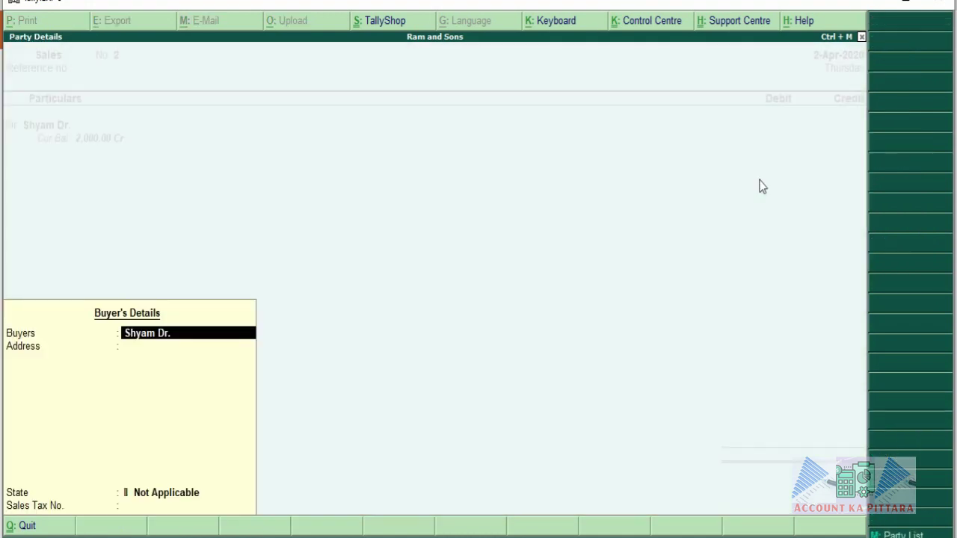
key(Return)
key(Return)
key(Return)
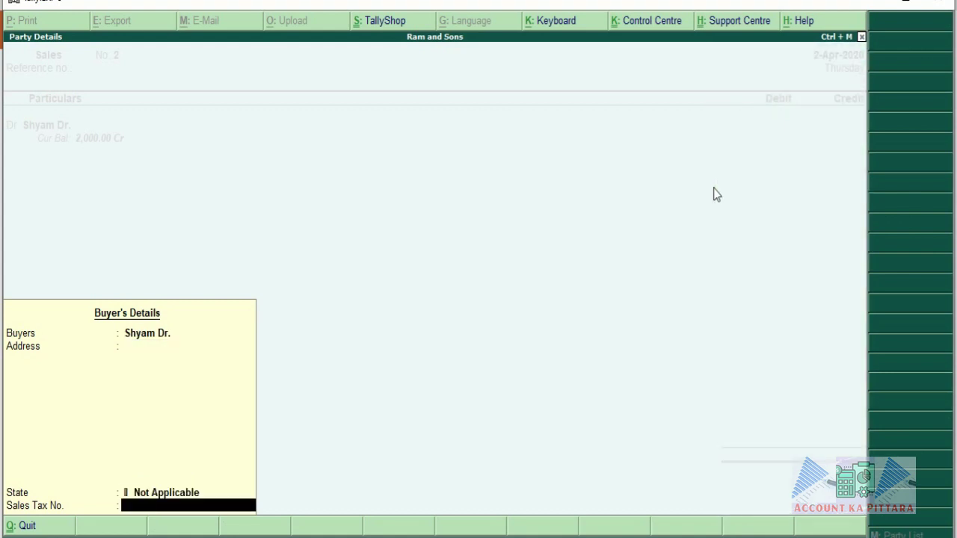
key(Return)
Step: Debit the debtor with 2000 and allocate the amount bill-wise as New Ref 2 without credit days
text(2000)
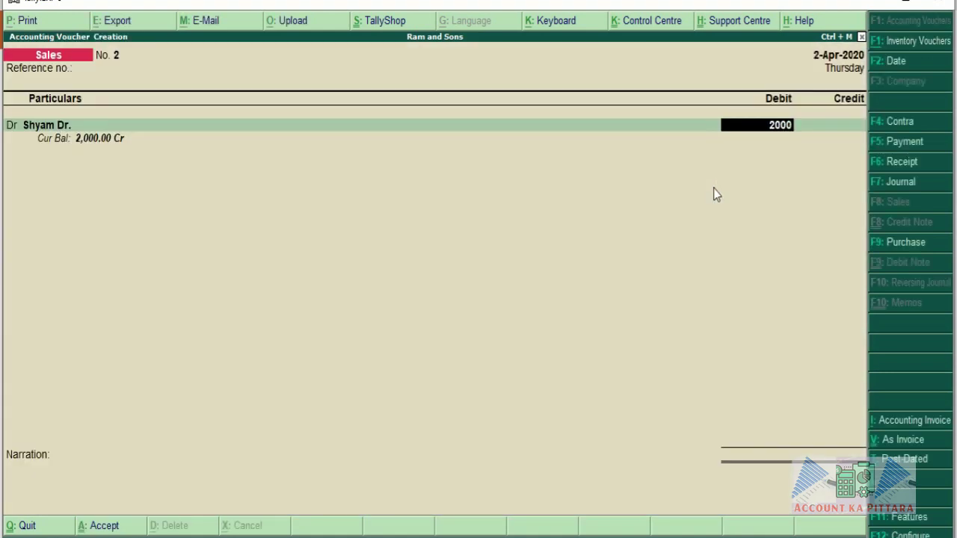
key(Return)
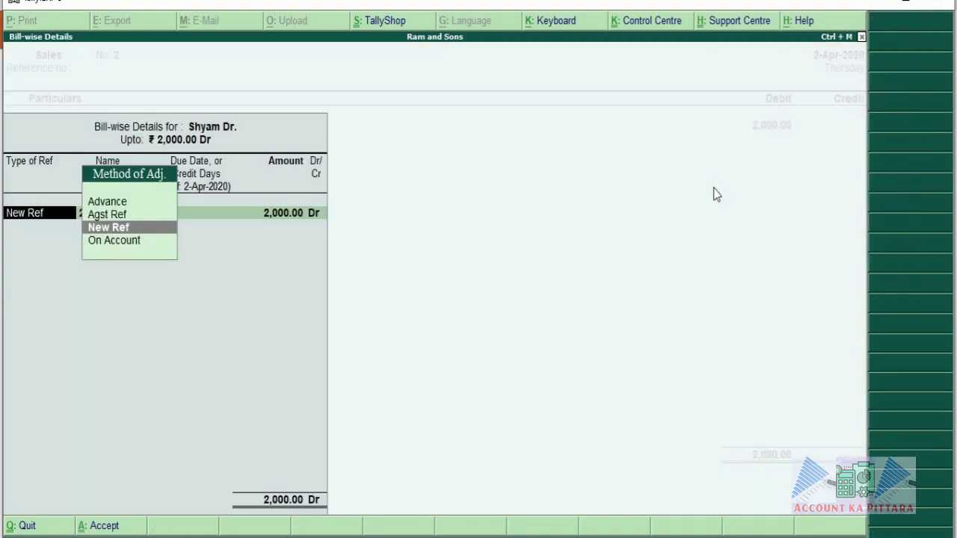
key(Return)
key(Return)
key(Return)
key(Return)
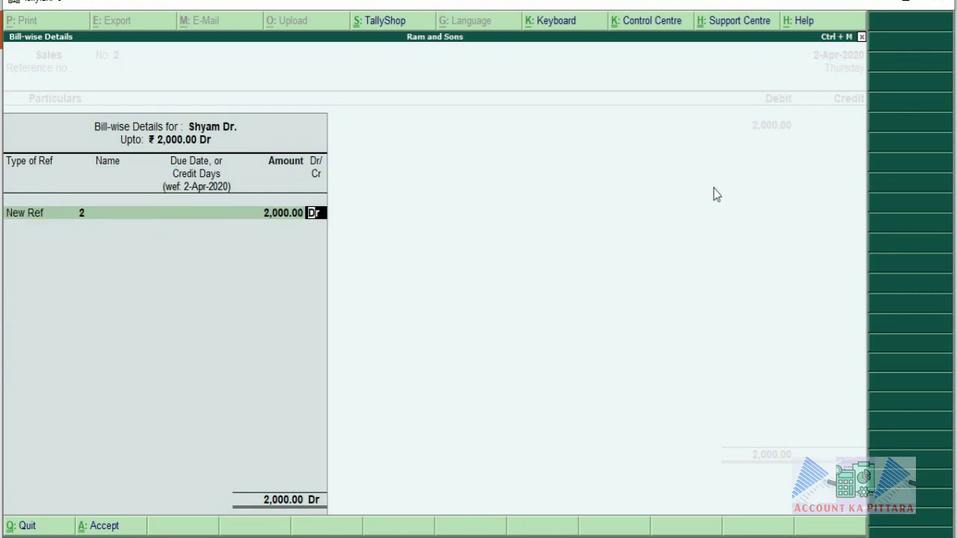
key(Return)
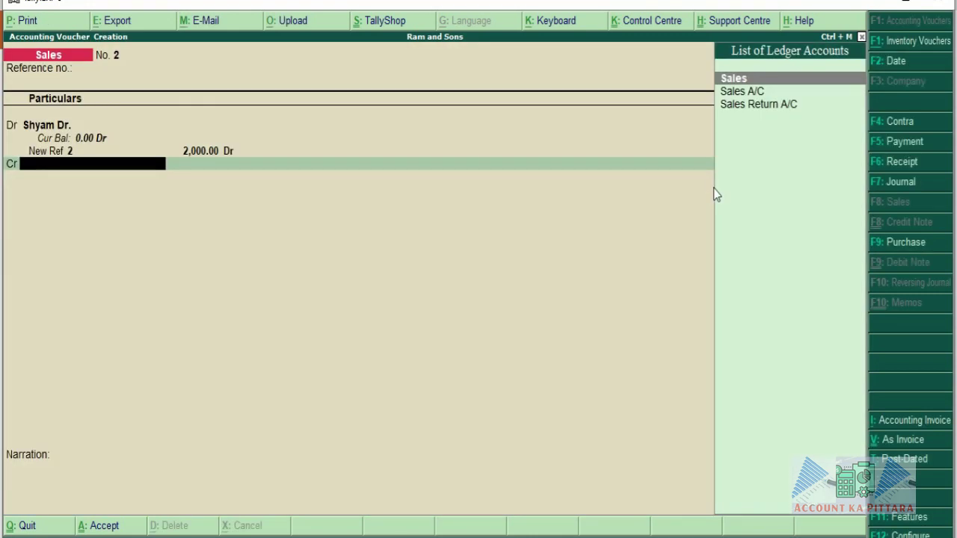
Step: Credit Sales A/C with 2,000.00, skip the inventory allocation, and save the sales voucher without a narration
key(Down)
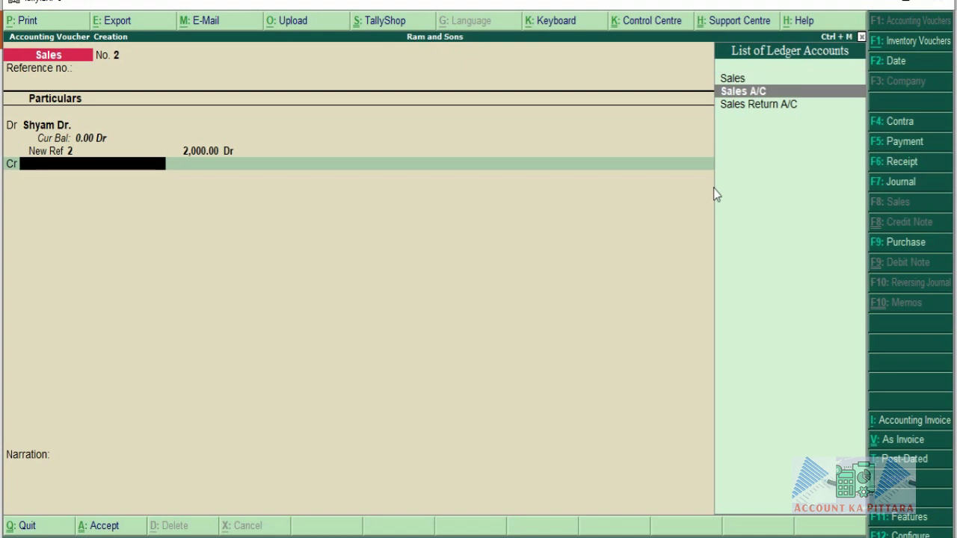
key(Return)
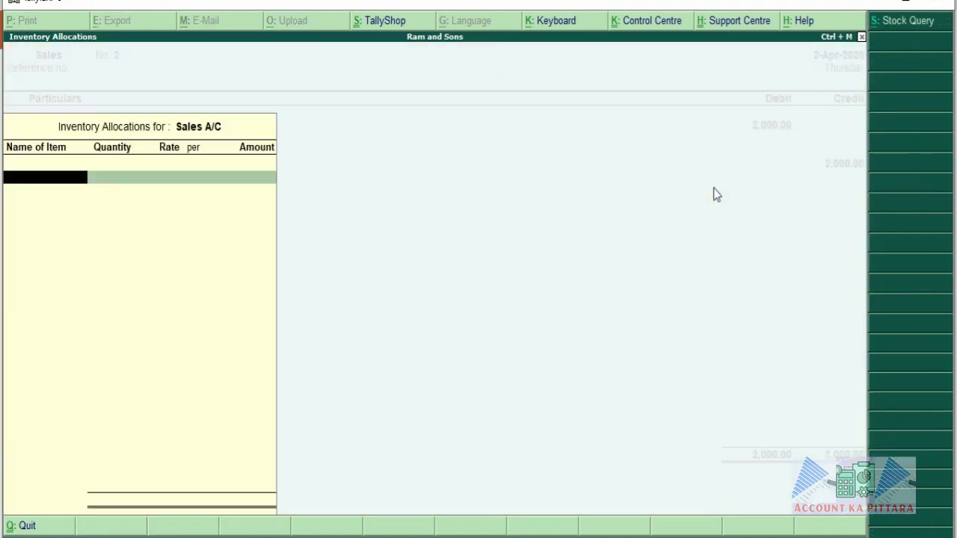
key(Return)
key(Return)
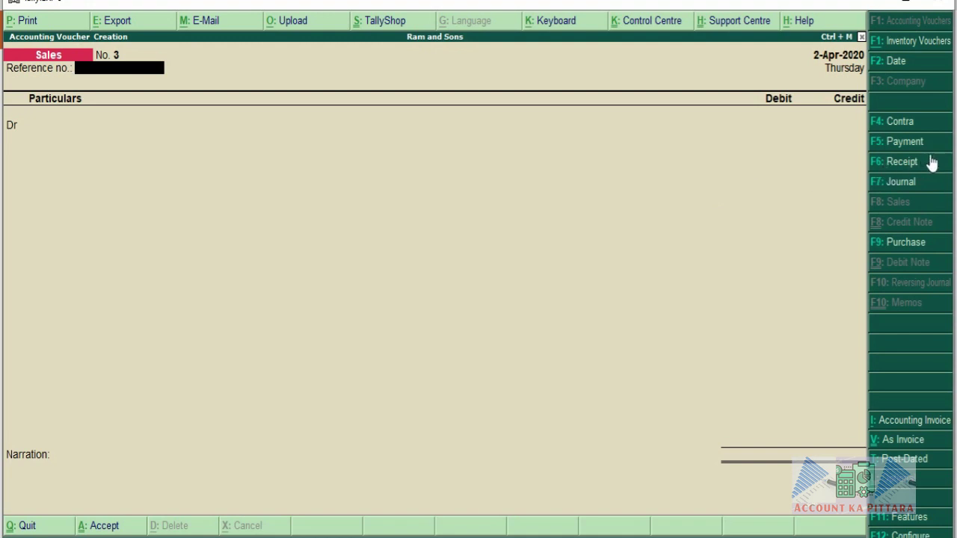
Step: Start a purchase voucher in voucher mode dated 2-Apr-2020, leaving the supplier invoice number and date blank
click(897, 244)
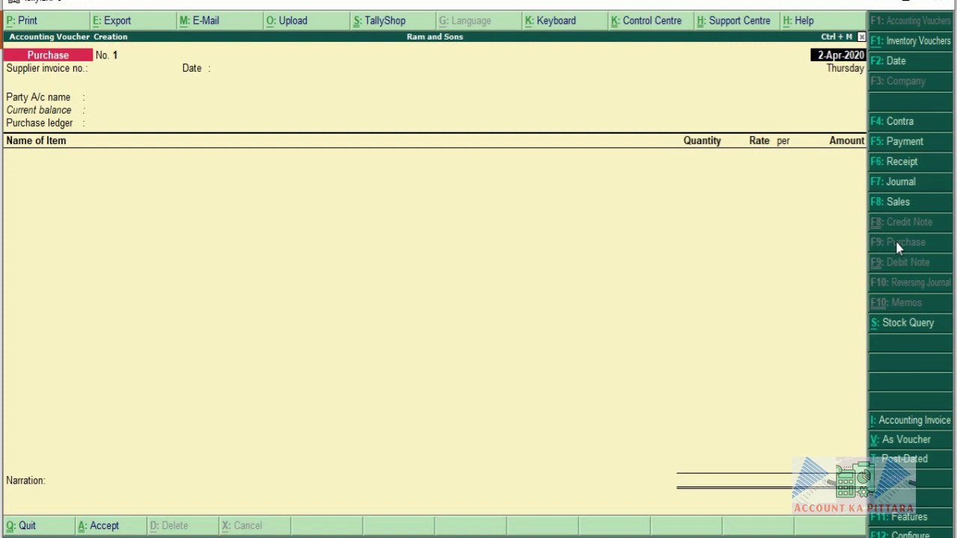
key(ctrl+v)
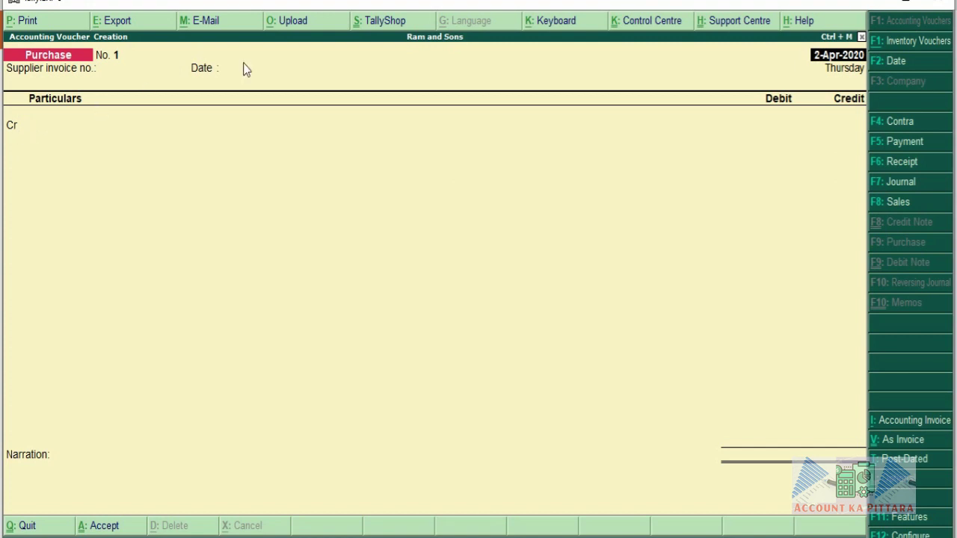
key(Return)
key(Return)
key(Return)
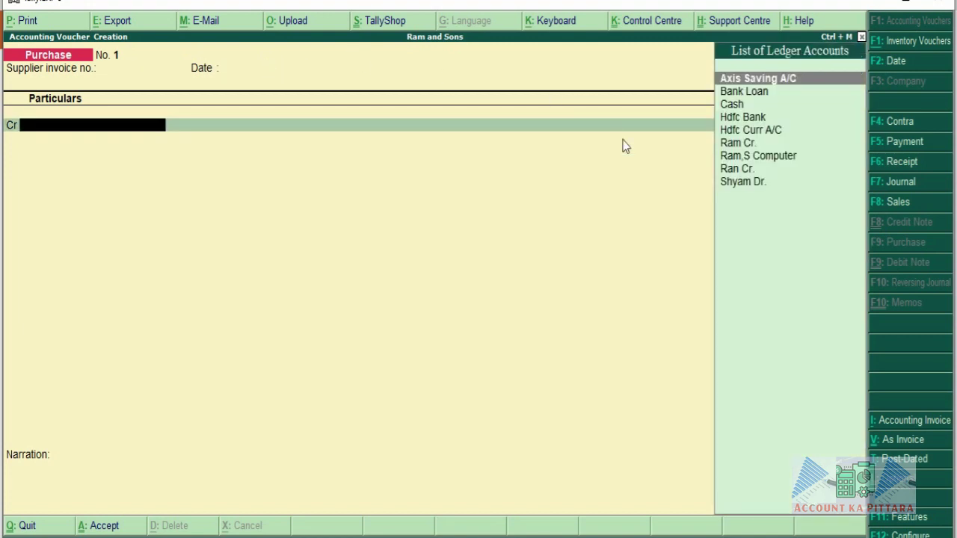
Step: Choose the first-listed creditor's ledger as the credit account of the purchase voucher and accept the default supplier's details
click(736, 144)
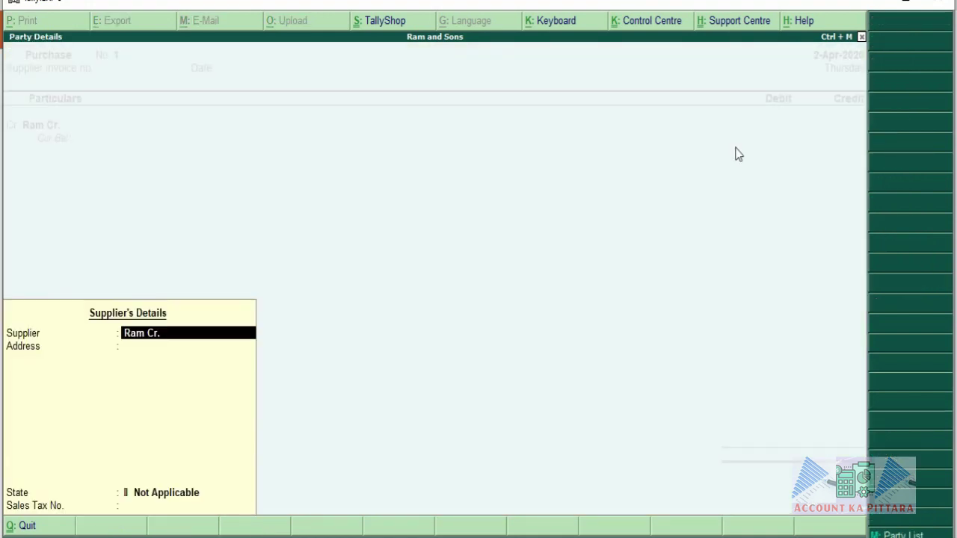
key(Return)
key(Return)
key(Return)
key(Return)
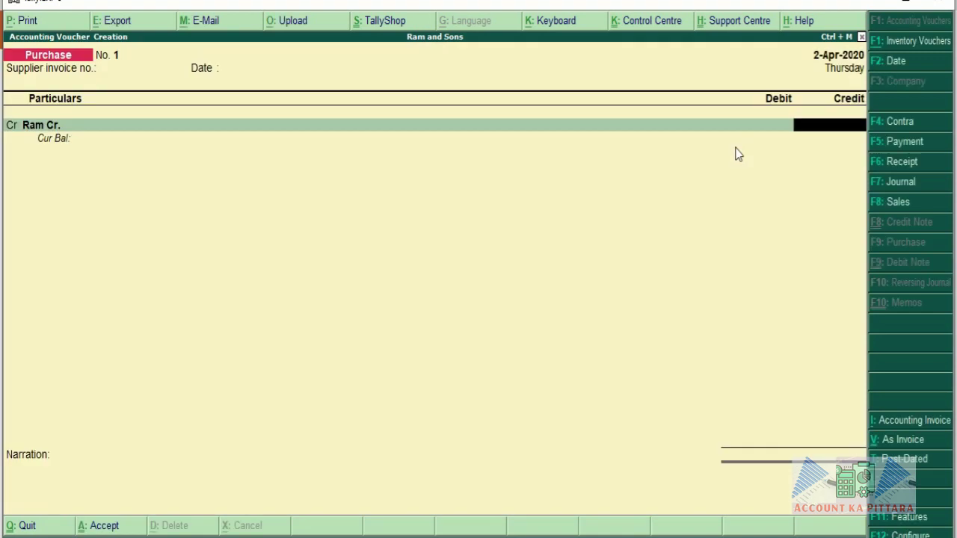
Step: Credit the supplier with 2000 and allocate the amount bill-wise as New Ref 1 without credit days
text(2000)
key(Return)
key(Return)
key(Return)
key(Return)
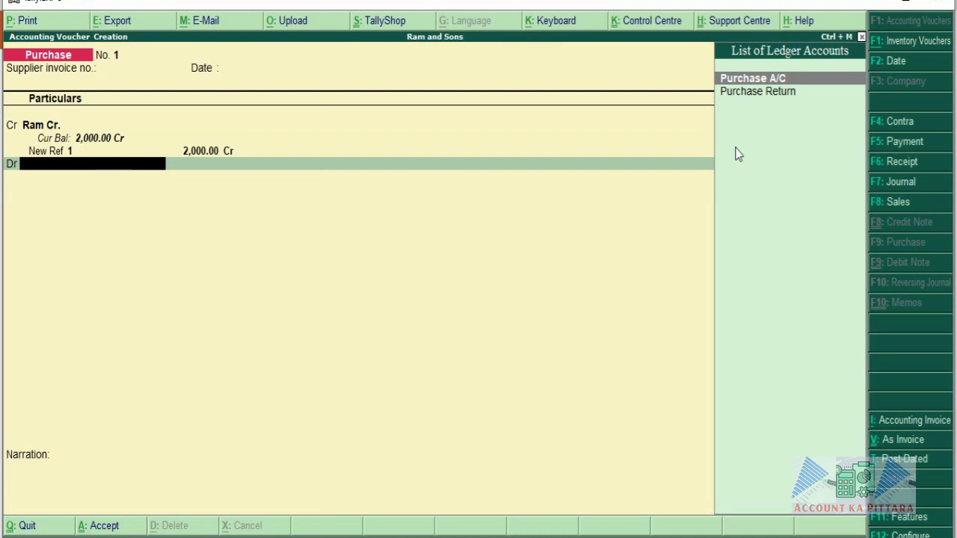
Step: Debit Purchase A/C with 2,000.00 in the purchase voucher, skipping the inventory allocation
key(Return)
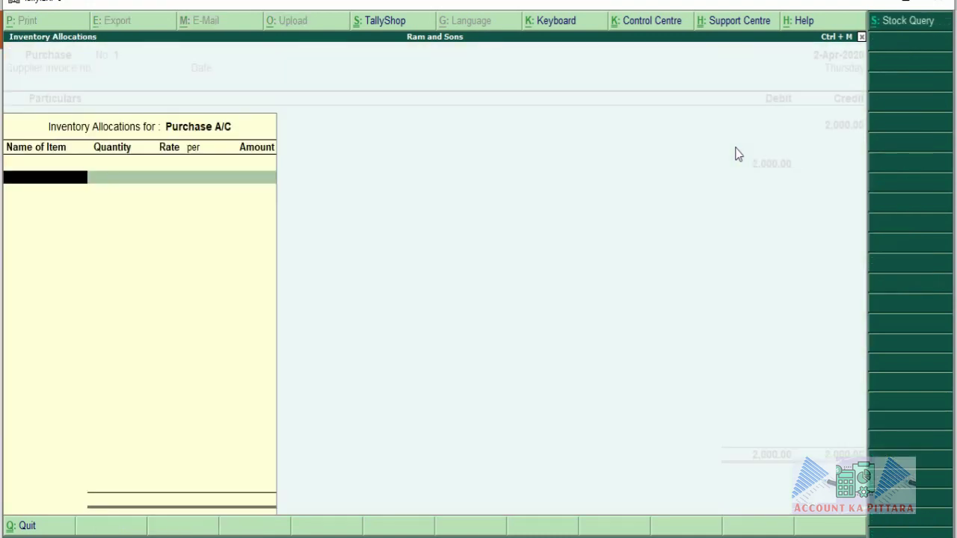
key(Return)
key(Return)
key(Return)
key(Return)
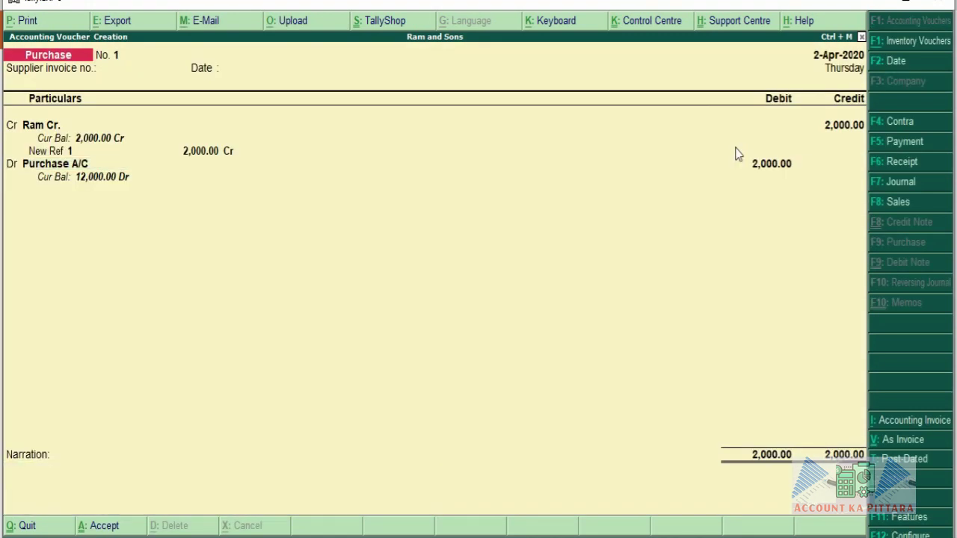